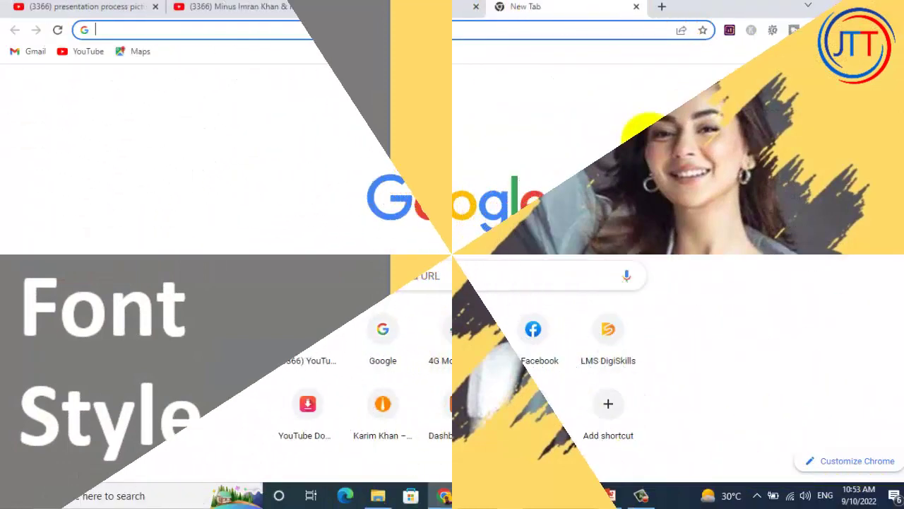
Step: Open google.com and search for 'road rage font', fixing a typo and using the suggestion
type("g")
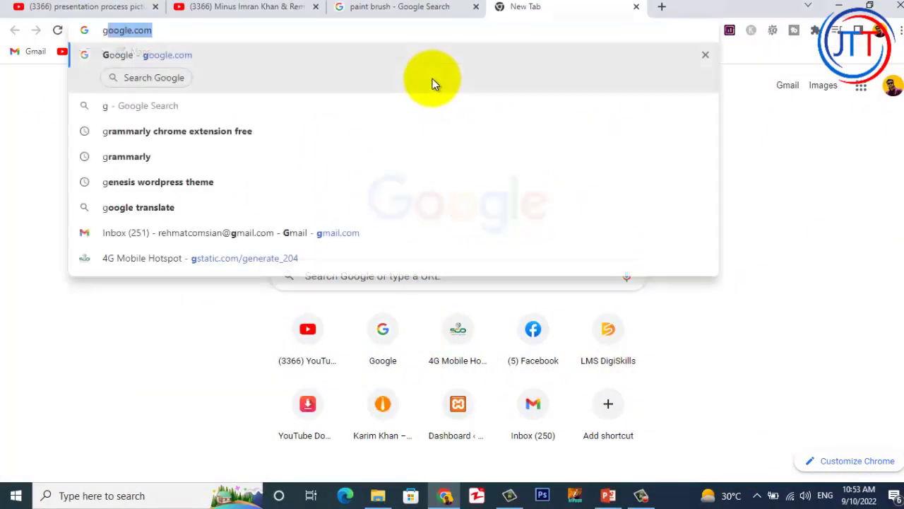
key("Return")
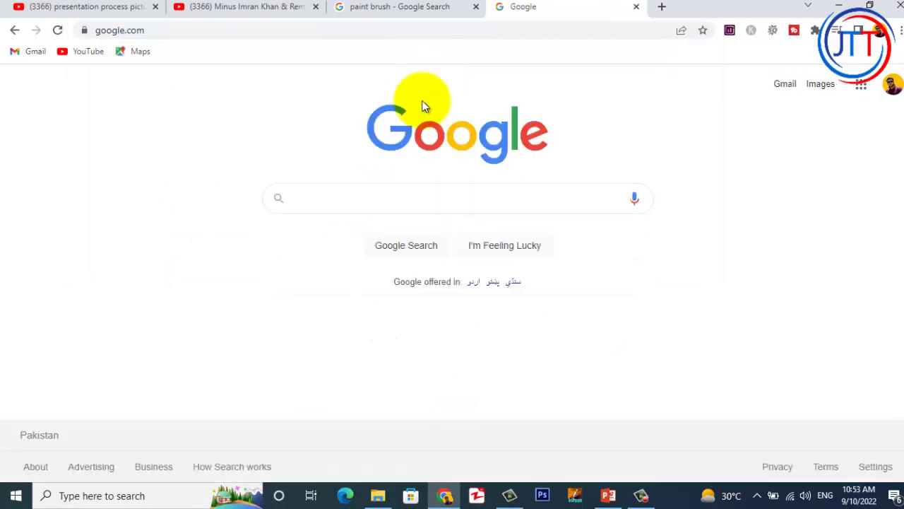
left_click(353, 203)
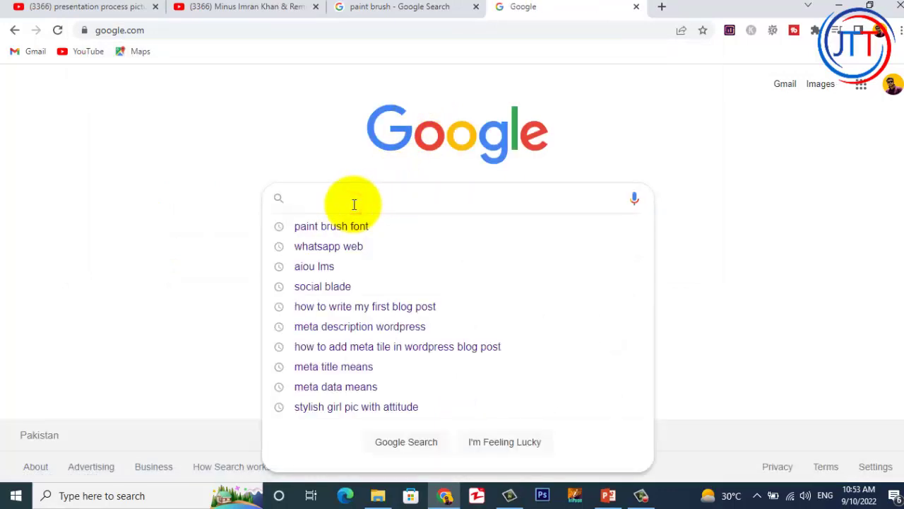
type("ra")
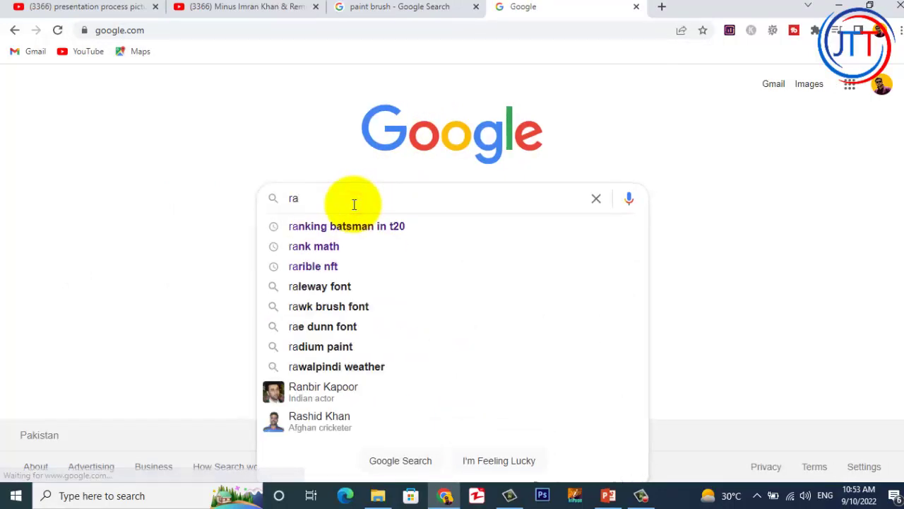
type("d")
key("BackSpace")
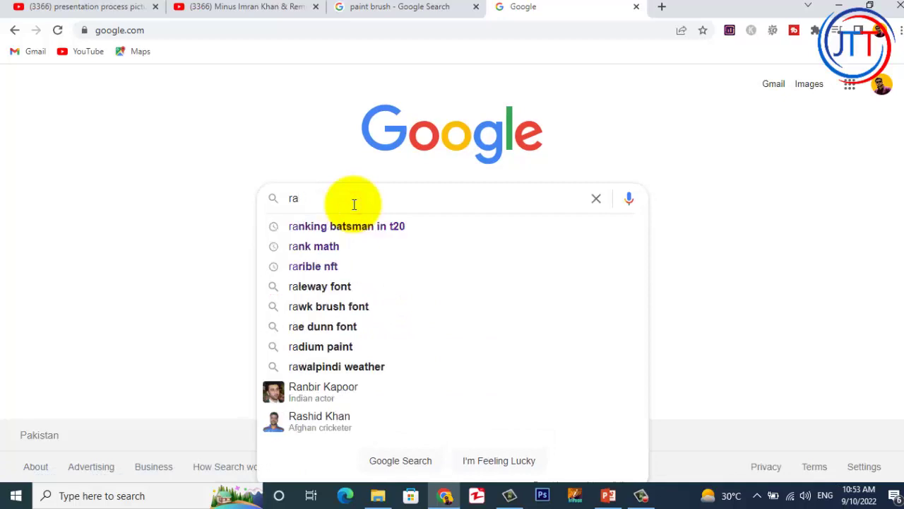
key("BackSpace")
type("d")
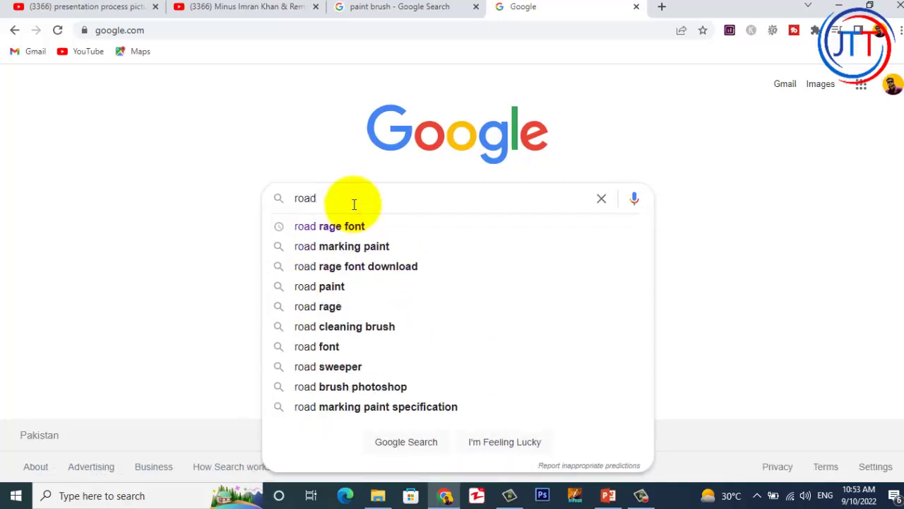
key("Down")
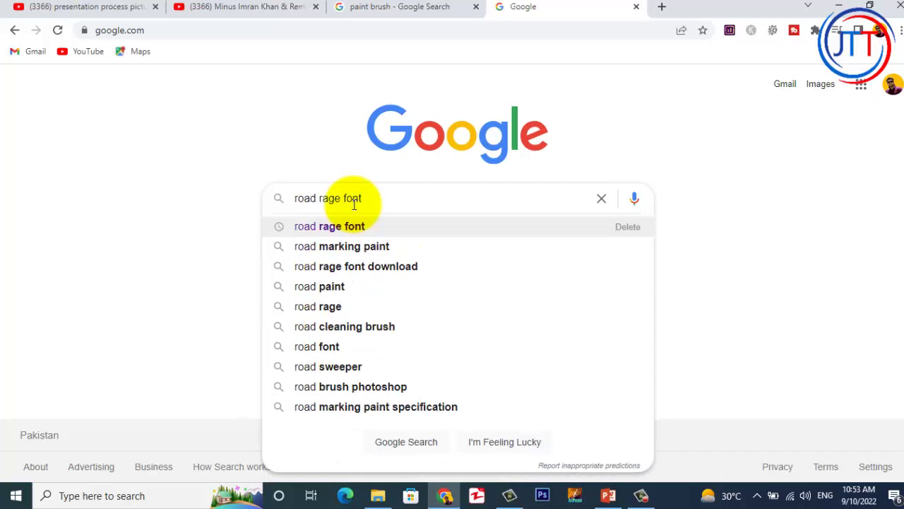
key("Return")
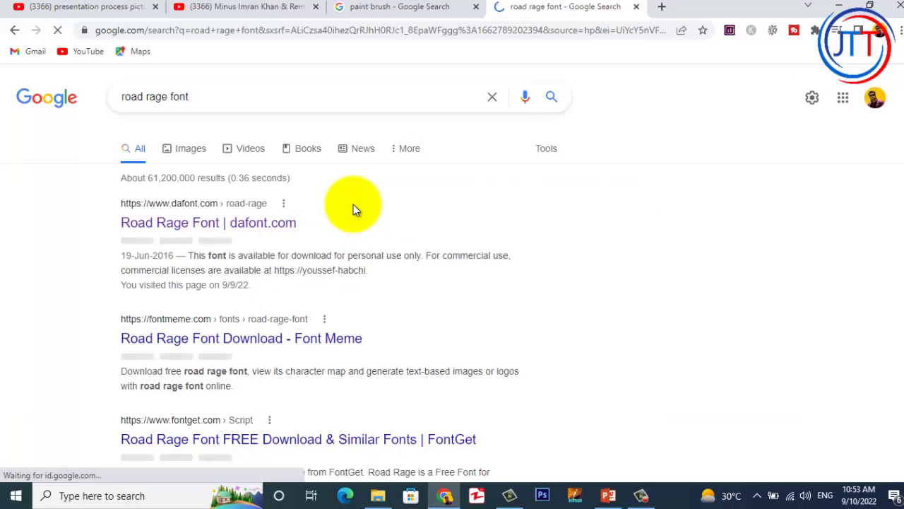
Step: Open the dafont.com Road Rage result in a new tab and switch to it
right_click(192, 224)
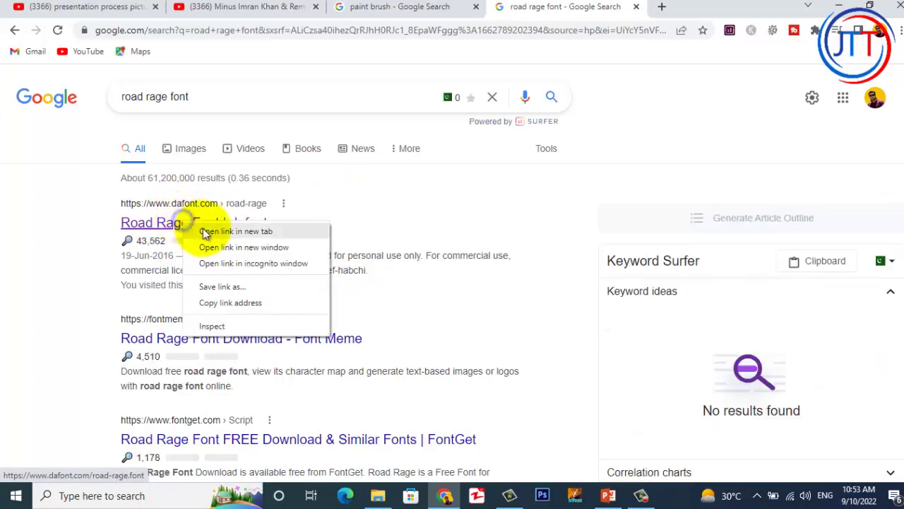
left_click(203, 231)
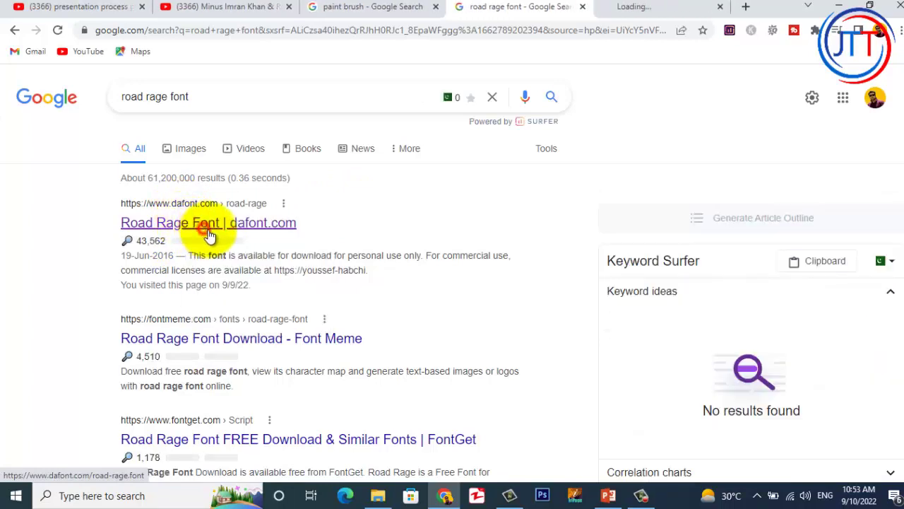
left_click(648, 6)
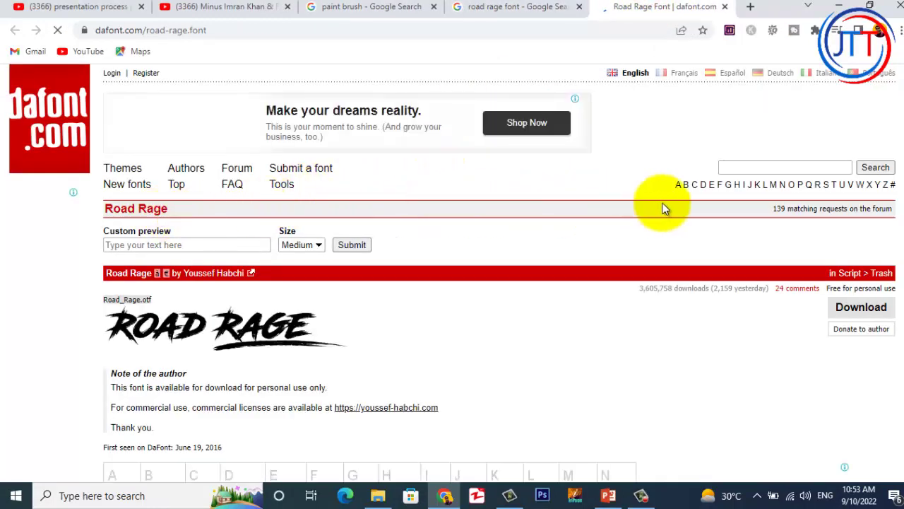
Step: Download the Road Rage font and show road_rage (1).zip in its folder
left_click(861, 307)
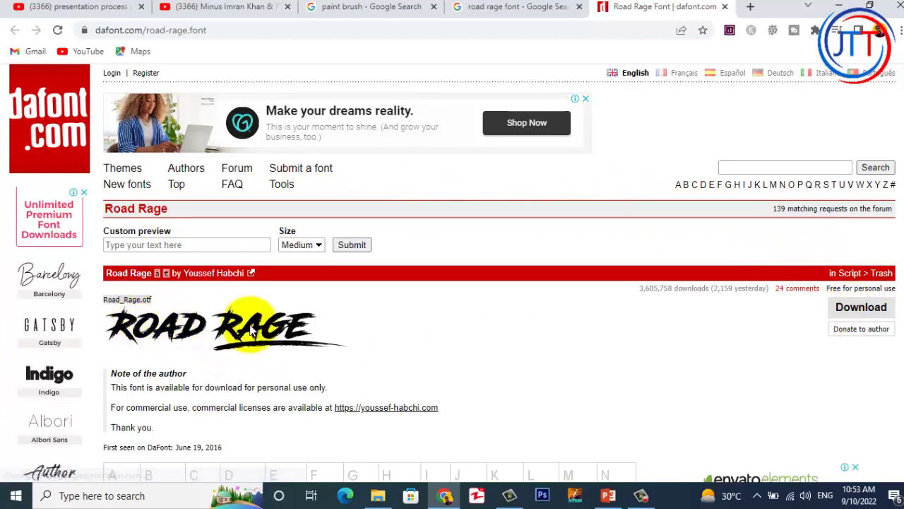
left_click(859, 308)
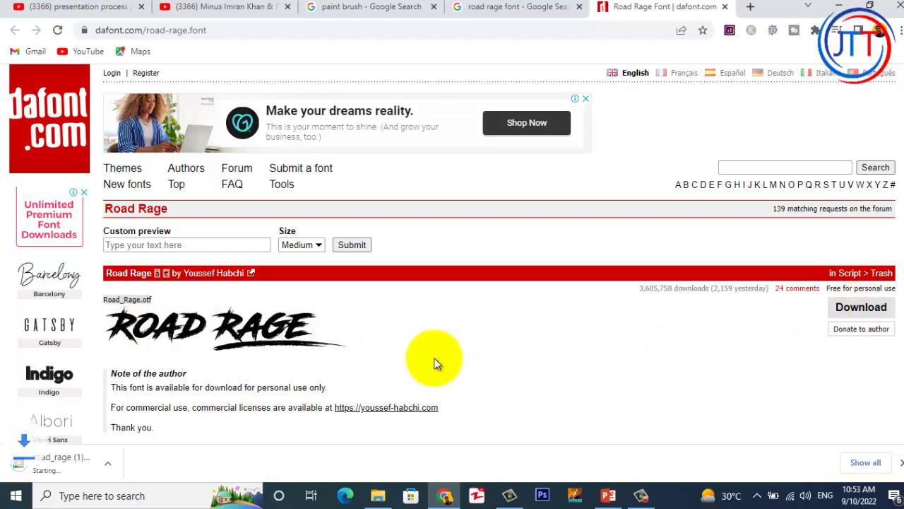
left_click(143, 464)
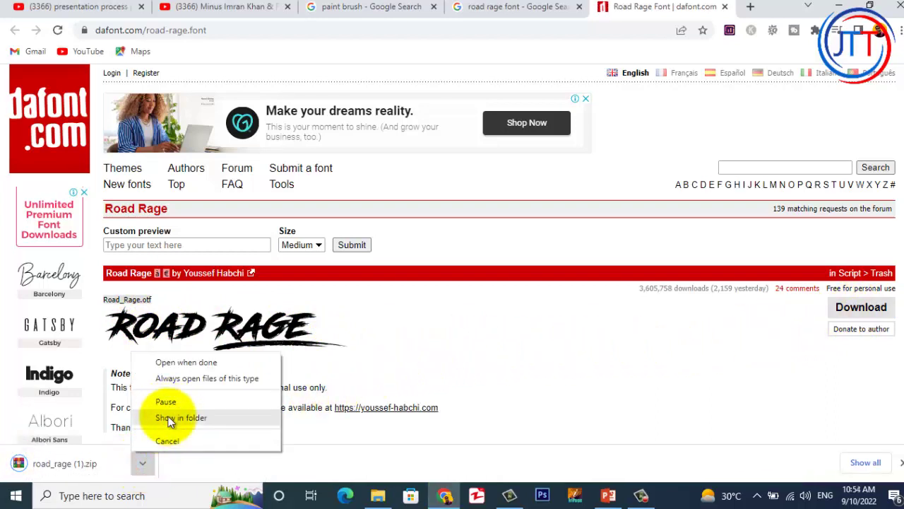
left_click(170, 417)
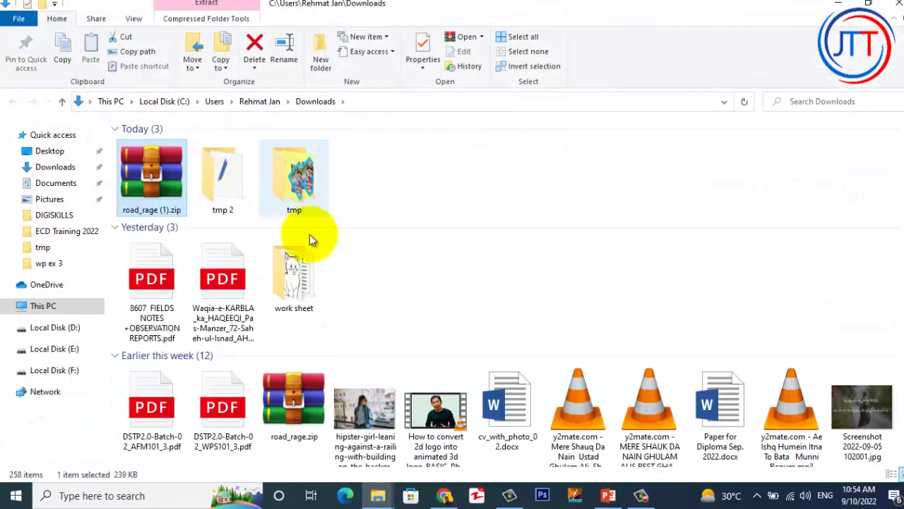
Step: Create New folder (2) in Downloads, move road_rage (1).zip into it, and open it
left_click(317, 61)
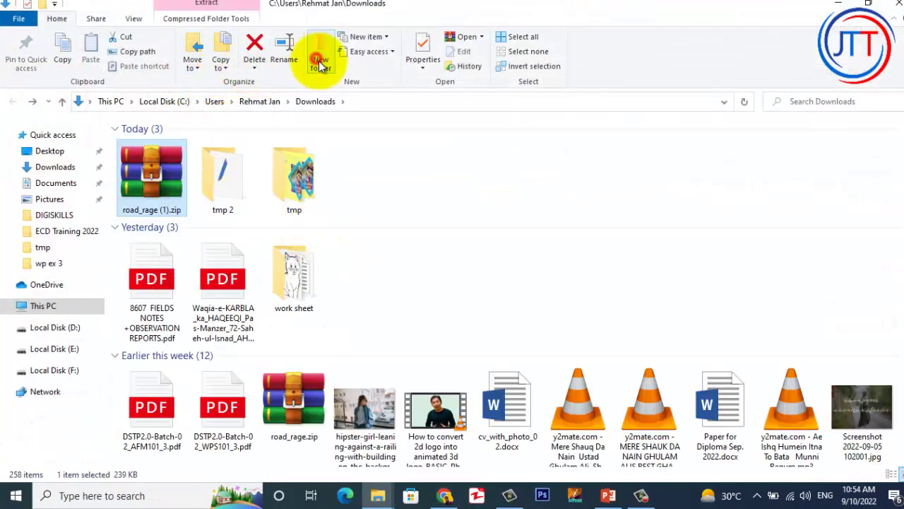
left_click(149, 174)
left_click_drag(183, 175, 210, 192)
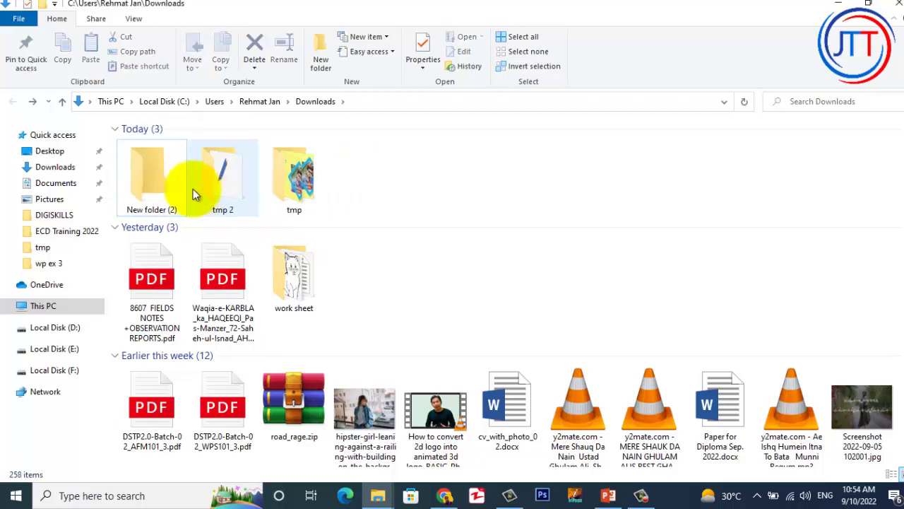
double_click(157, 171)
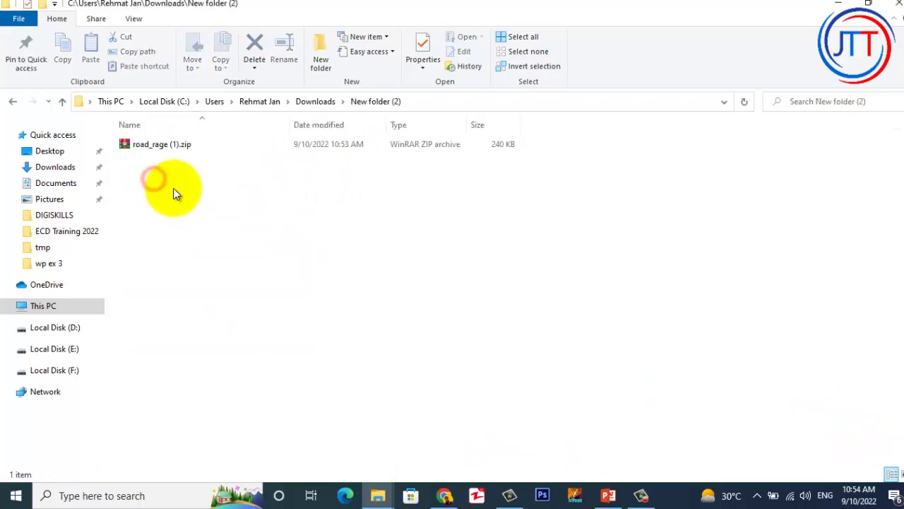
Step: Extract the zip here, revealing Road_Rage.otf and READ ME.txt, and view as large icons
left_click(154, 152)
right_click(153, 151)
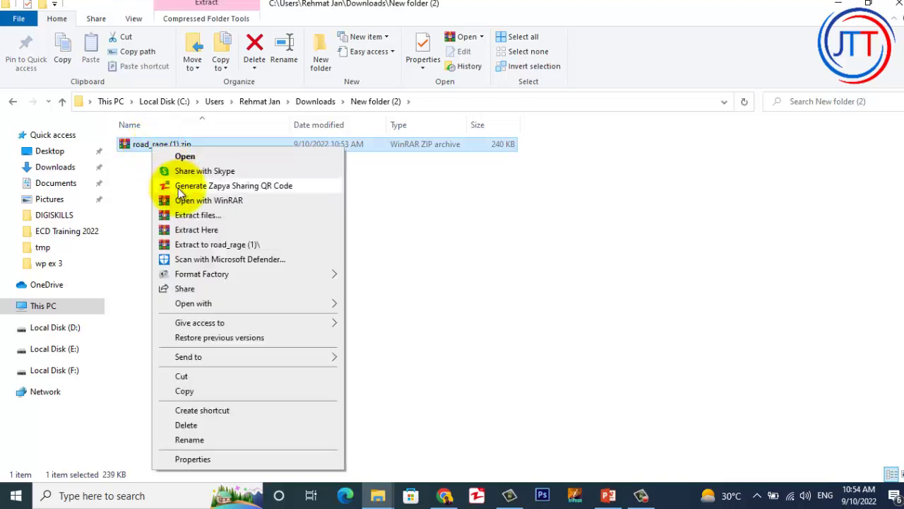
left_click(194, 230)
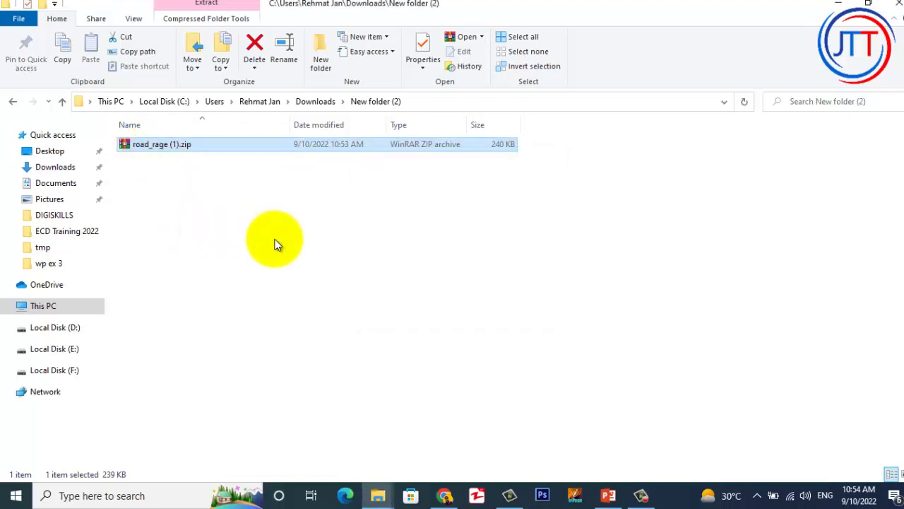
left_click(172, 207)
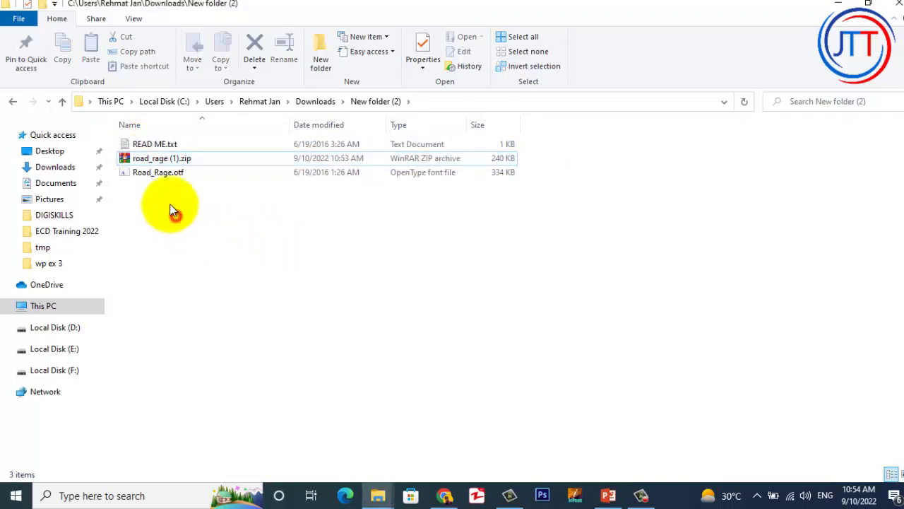
left_click(146, 175)
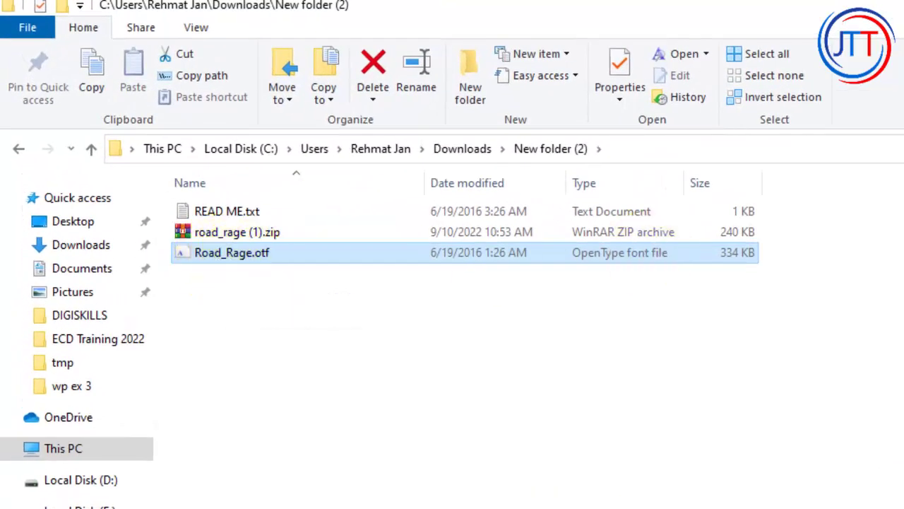
key("ctrl+shift+2")
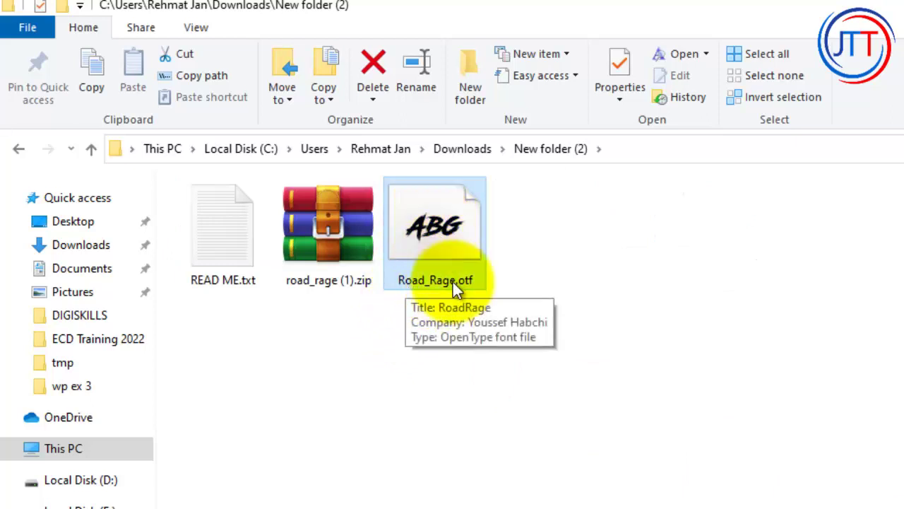
Step: Install Road_Rage.otf, declining to replace the existing version, and return to PowerPoint
right_click(436, 226)
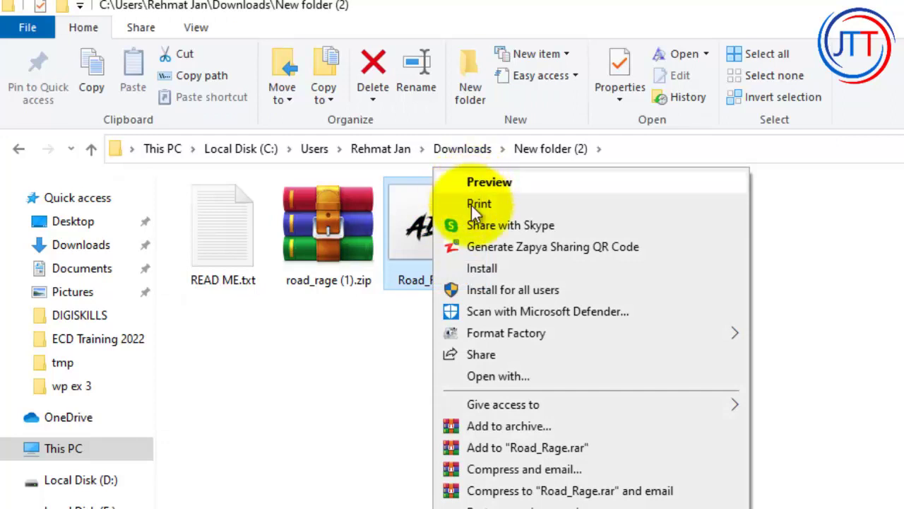
left_click(481, 269)
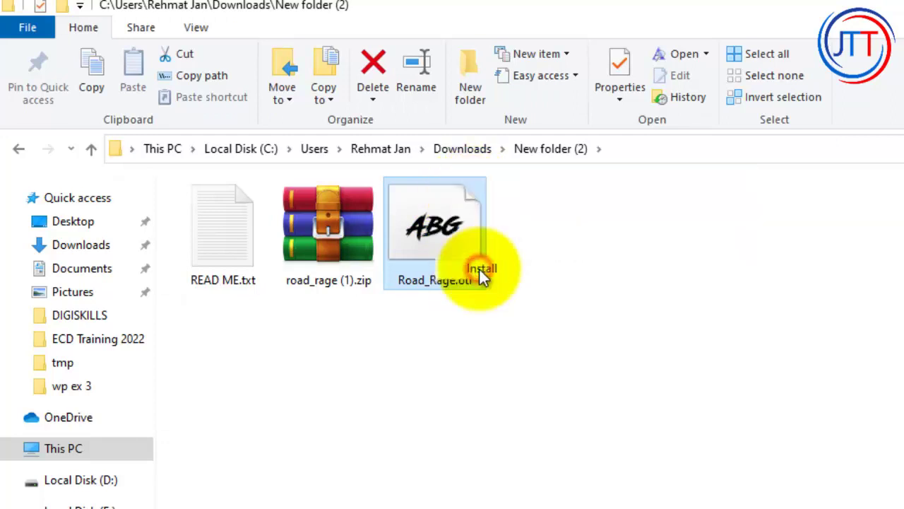
left_click(782, 369)
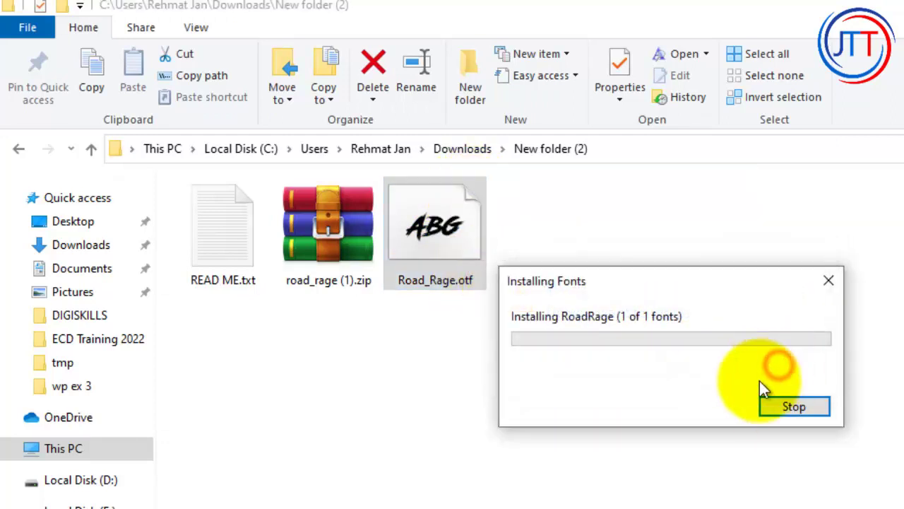
left_click(829, 280)
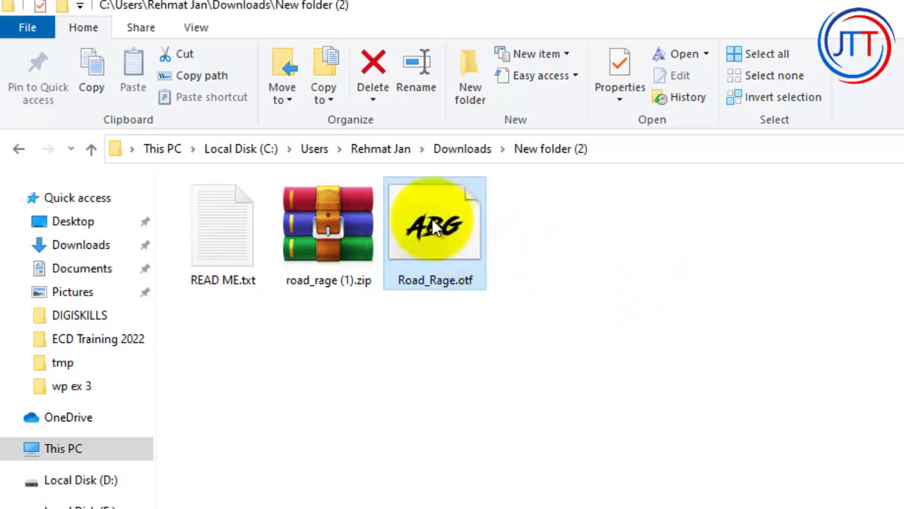
mouse_move(433, 227)
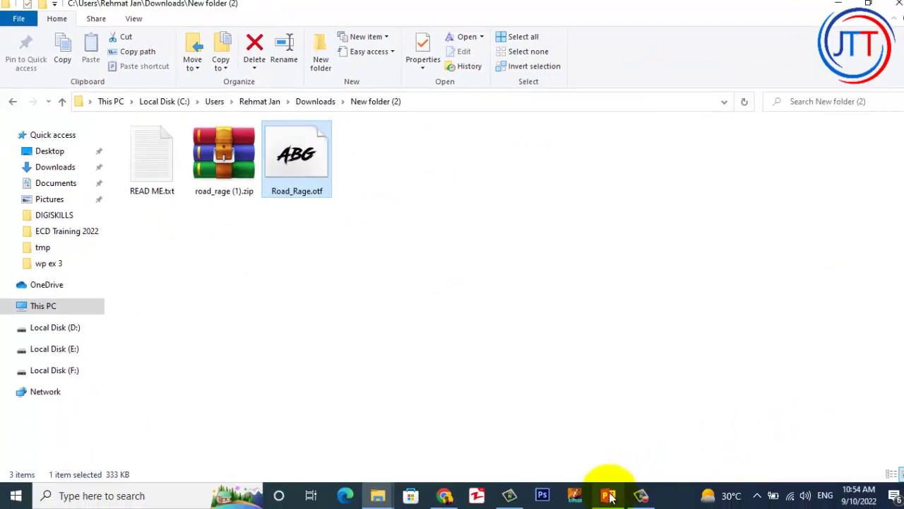
left_click(609, 496)
Step: Narrow the slide's text placeholder and enlarge its text to size 239
left_click(267, 185)
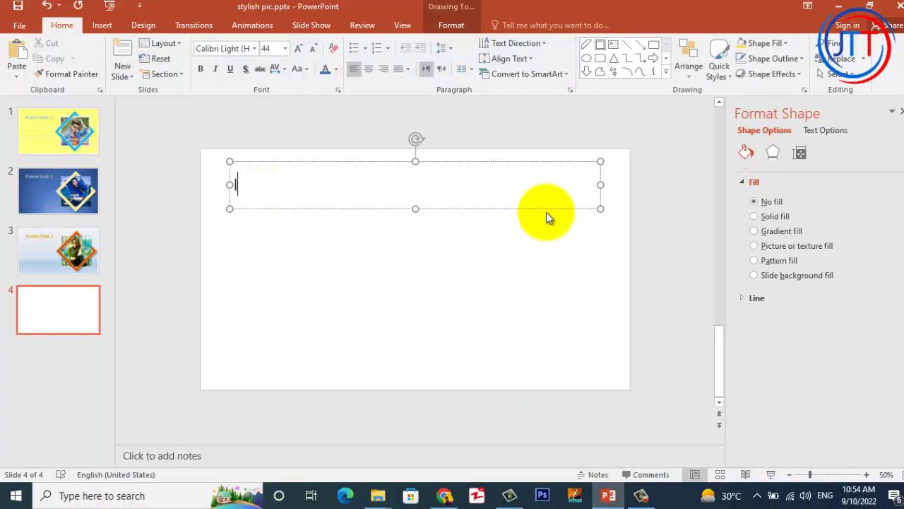
left_click_drag(601, 185, 261, 195)
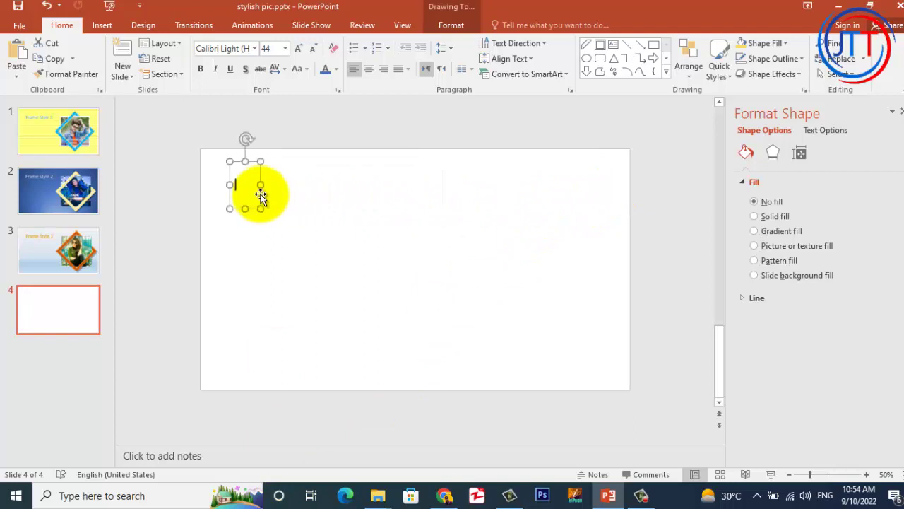
double_click(239, 185)
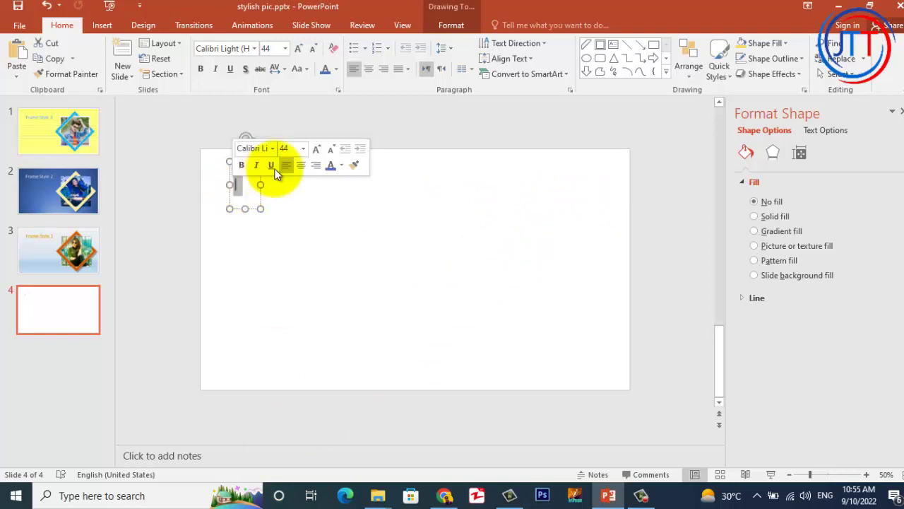
left_click(317, 148)
left_click(317, 148)
left_click(317, 148)
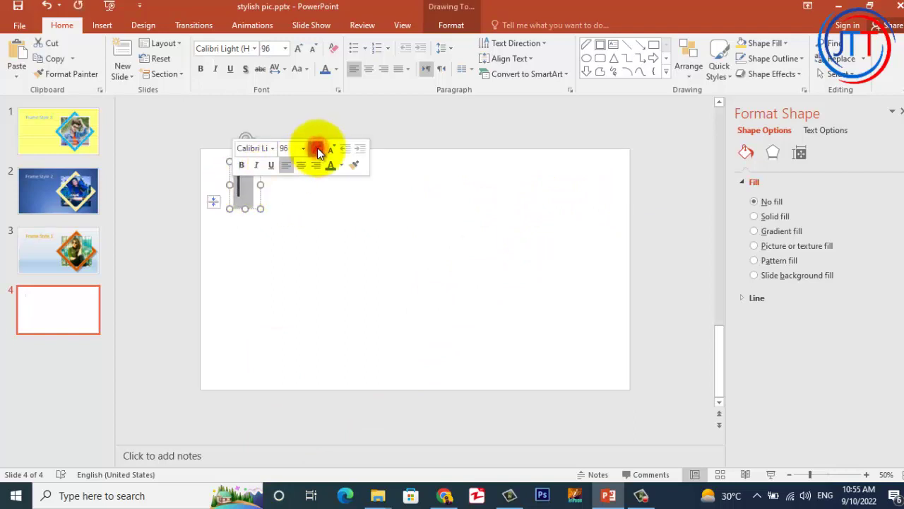
left_click(317, 148)
left_click(317, 148)
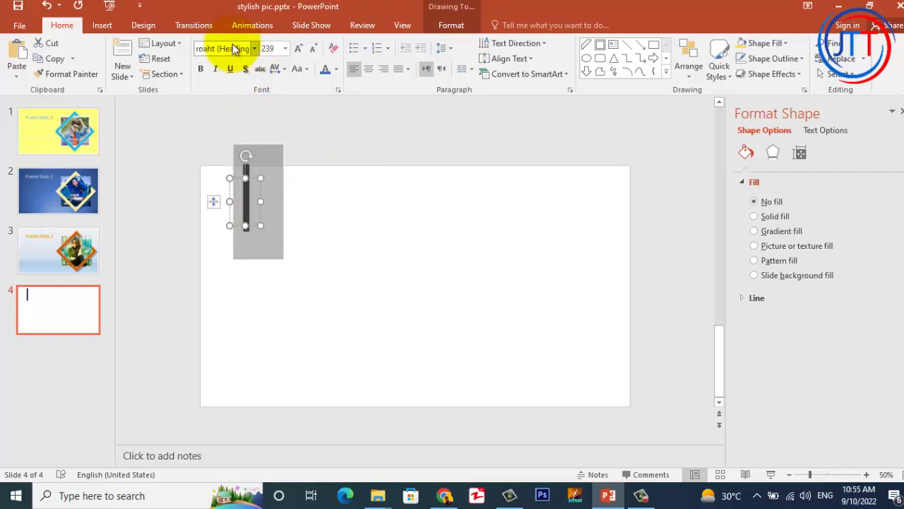
Step: Apply the Road Rage font, enlarge the stroke, move it toward the slide centre, and copy it
left_click(252, 48)
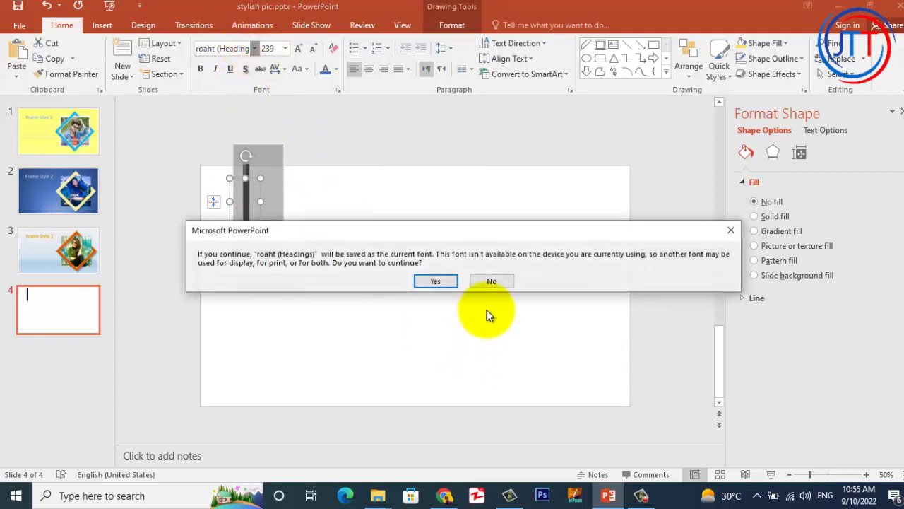
left_click(488, 281)
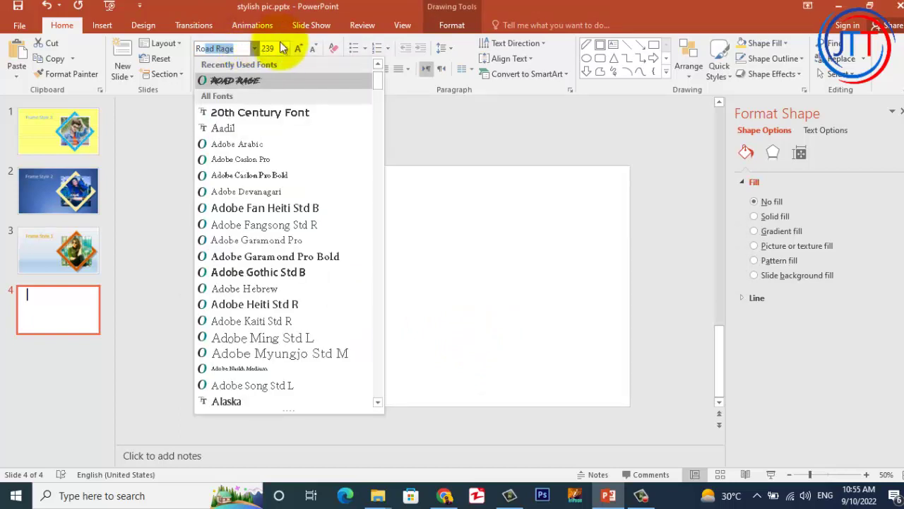
left_click(249, 80)
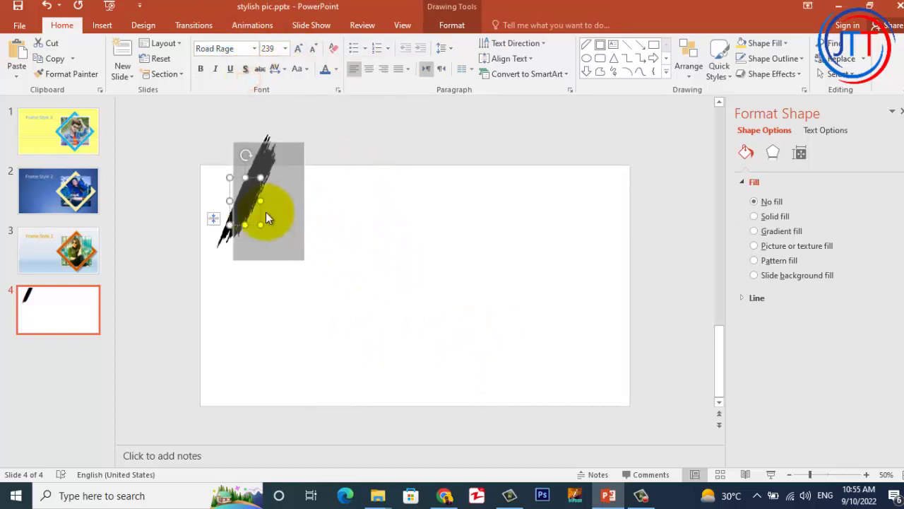
left_click_drag(260, 225, 280, 272)
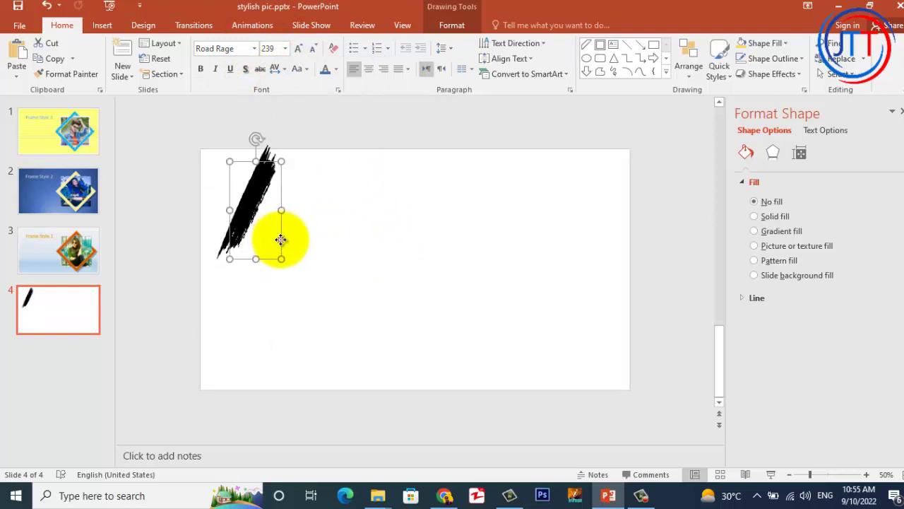
left_click_drag(280, 239, 398, 295)
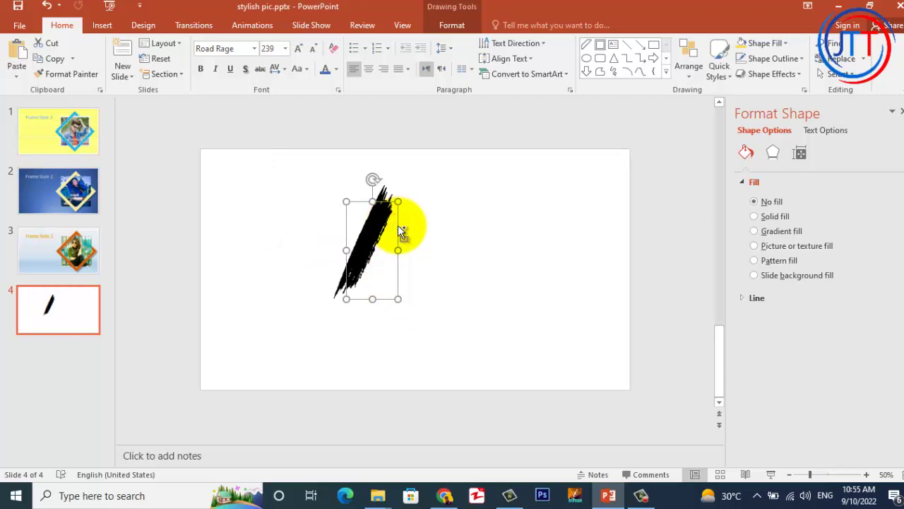
key("ctrl+c")
Step: Paste two copies of the brush stroke and place them overlapping to the right
key("ctrl+v")
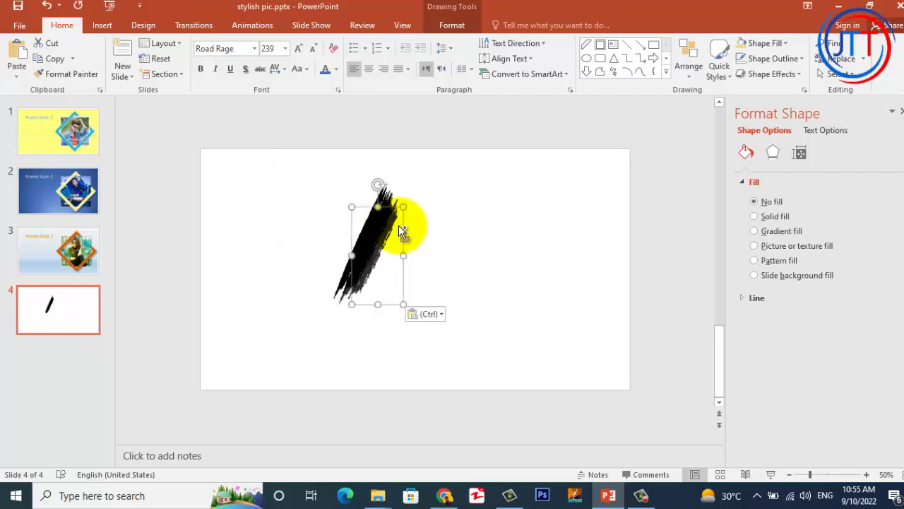
left_click_drag(407, 230, 436, 235)
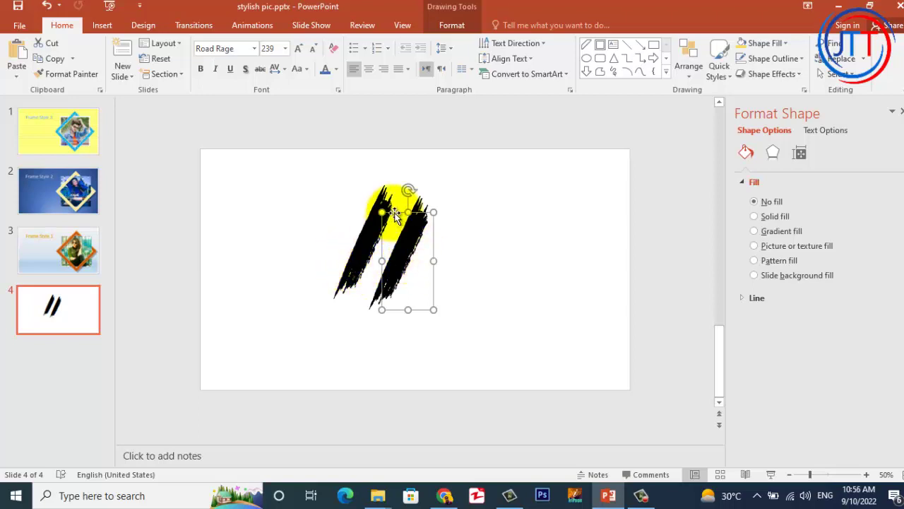
left_click_drag(392, 212, 373, 210)
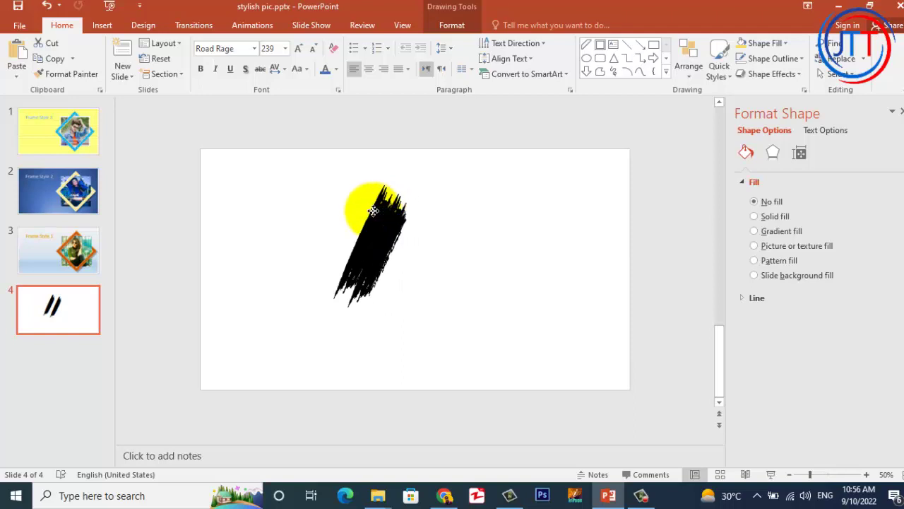
key("ctrl+z")
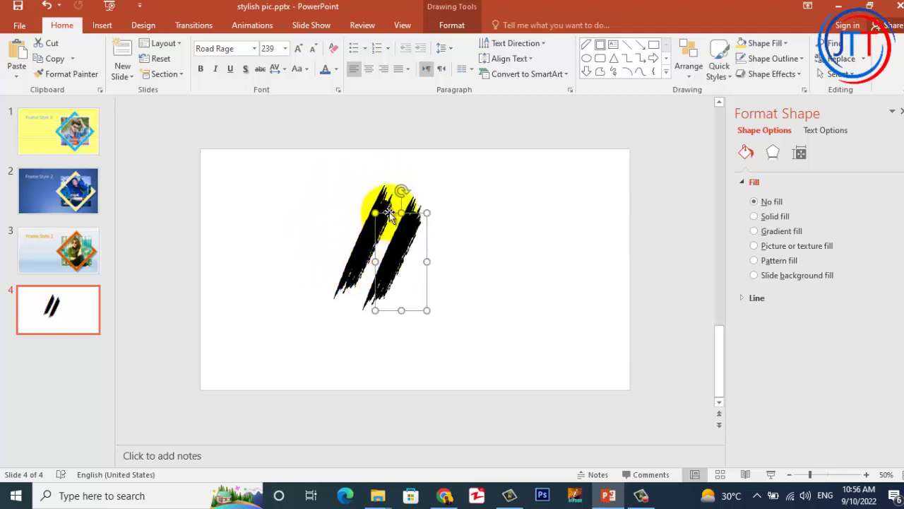
left_click_drag(390, 212, 412, 214)
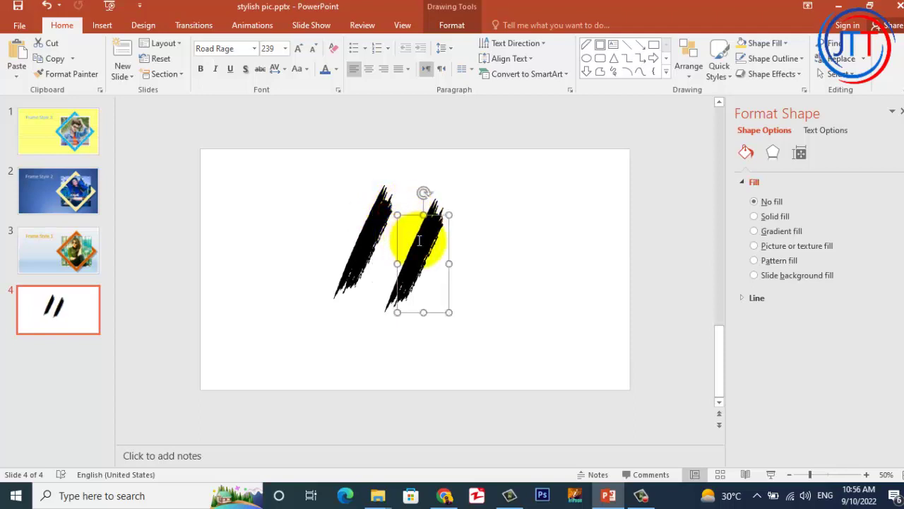
key("ctrl+v")
left_click_drag(402, 236, 469, 238)
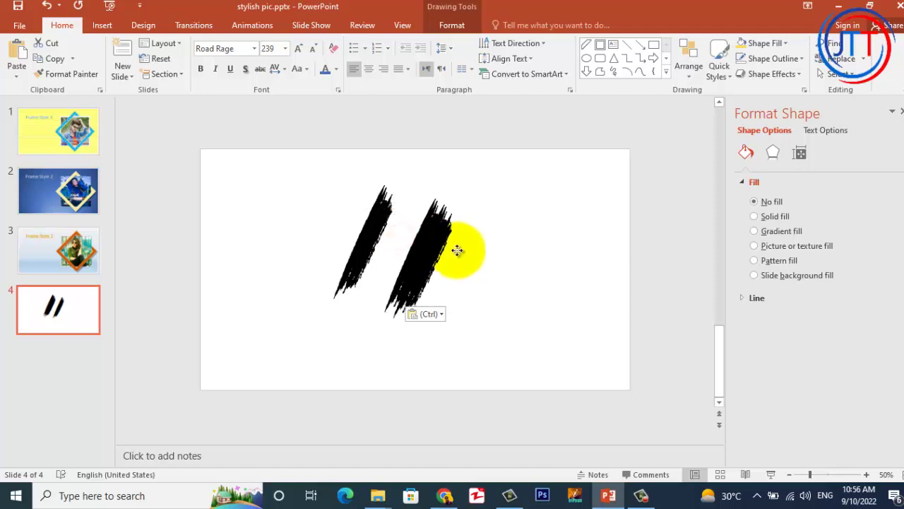
Step: Cut and re-paste the first stroke into position and delete the empty title placeholder
left_click(362, 234)
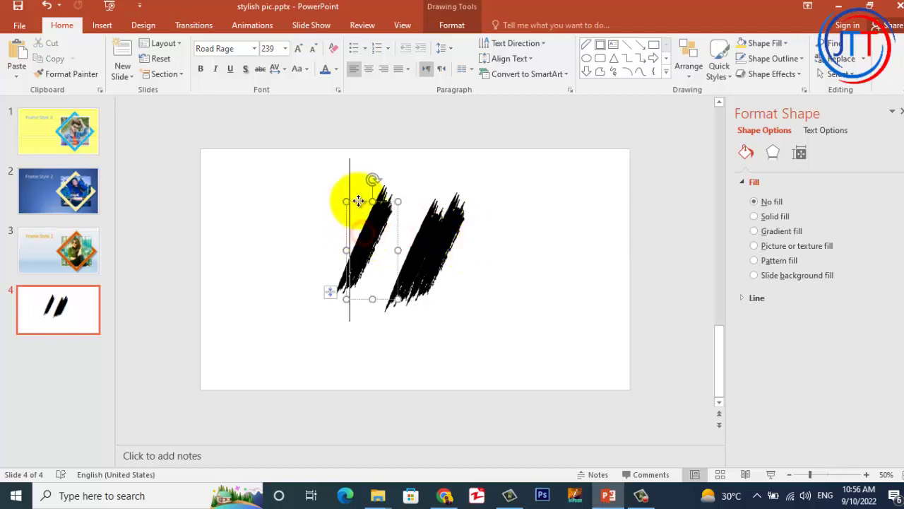
right_click(357, 204)
left_click(373, 214)
left_click(406, 244)
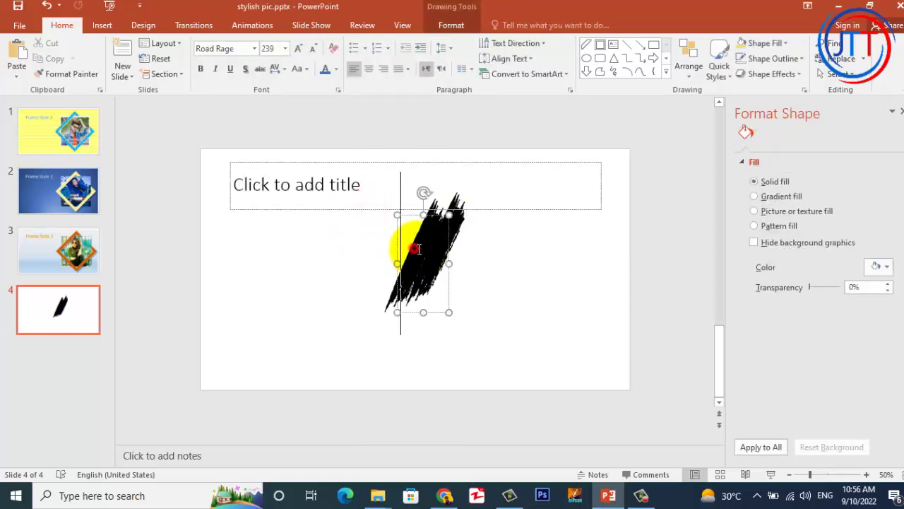
left_click_drag(455, 230, 470, 232)
key("ctrl+v")
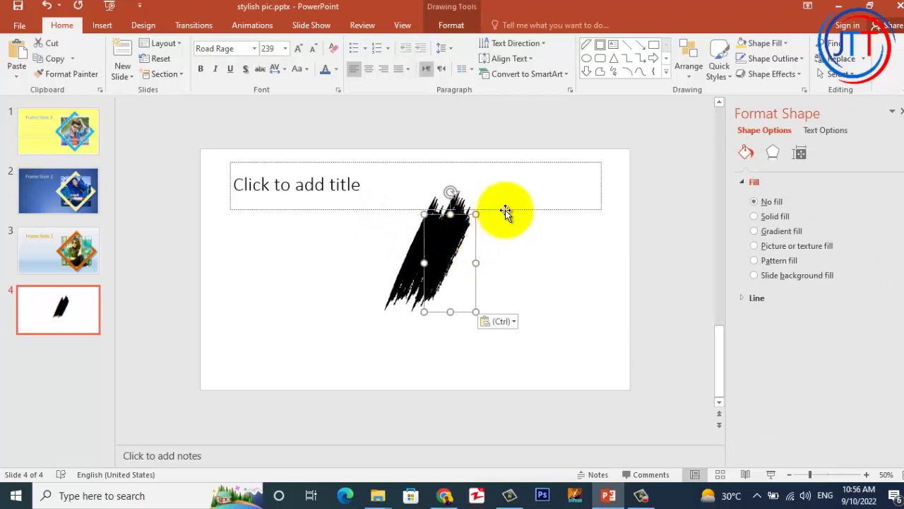
left_click(505, 210)
key("Delete")
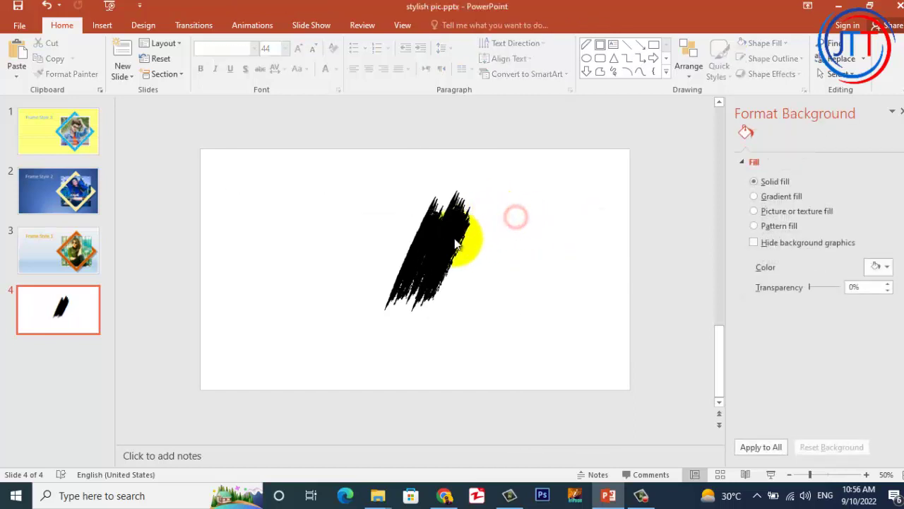
left_click_drag(459, 239, 476, 243)
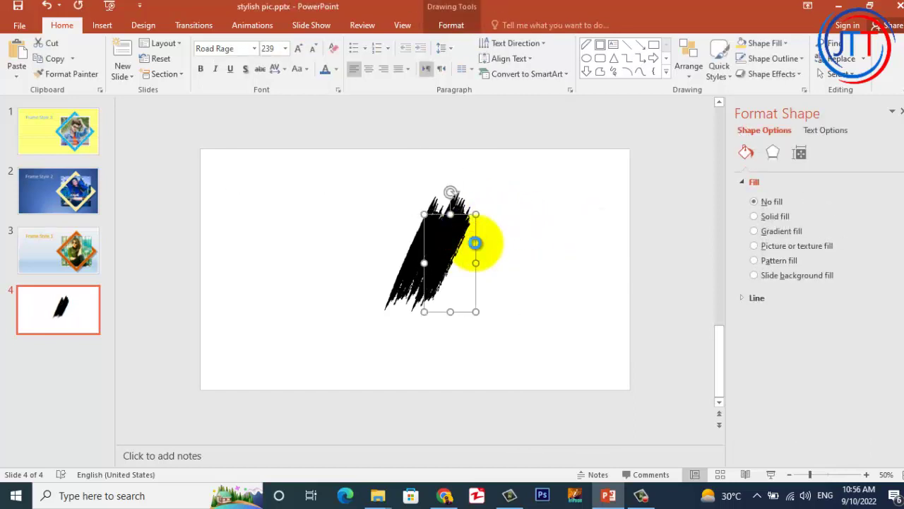
Step: Paste another stroke copy and arrange copies higher and up-right in the scribble
key("ctrl+v")
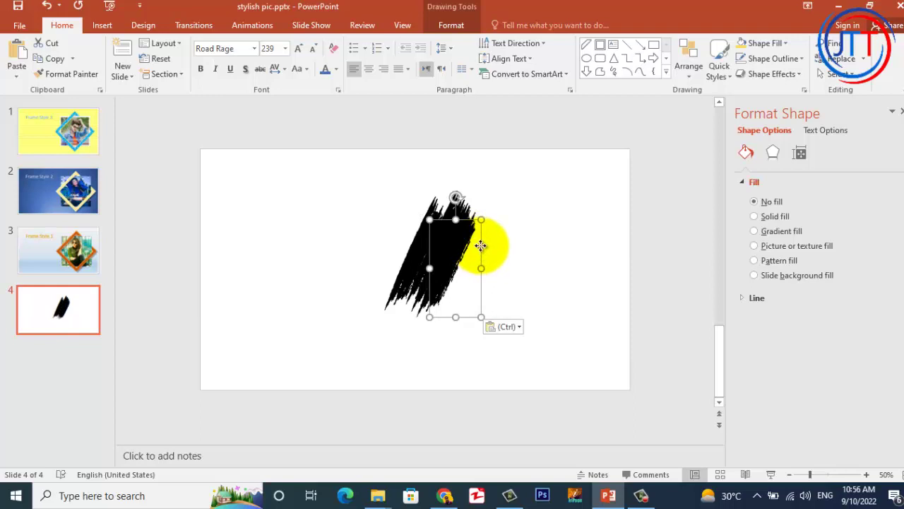
mouse_move(480, 245)
left_mouse_down()
mouse_move(437, 222)
mouse_move(446, 239)
left_mouse_up()
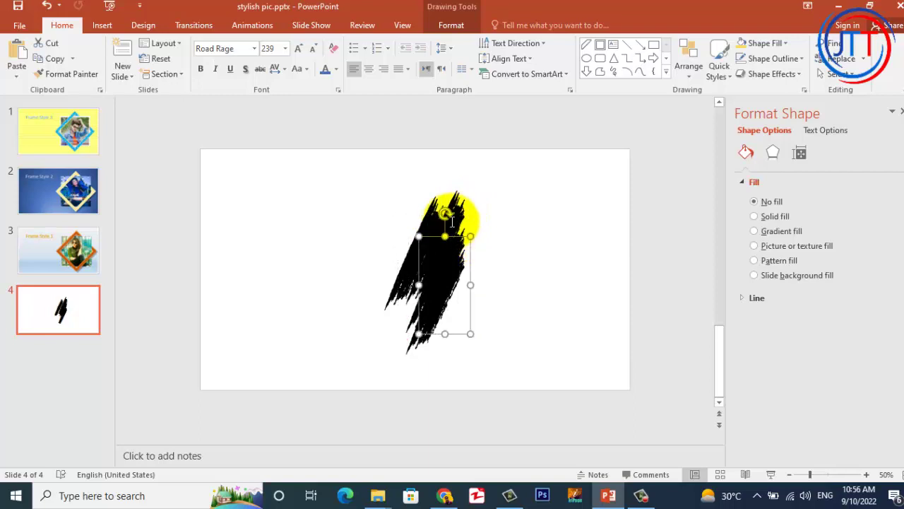
left_click_drag(446, 239, 459, 212)
left_click_drag(460, 205, 464, 201)
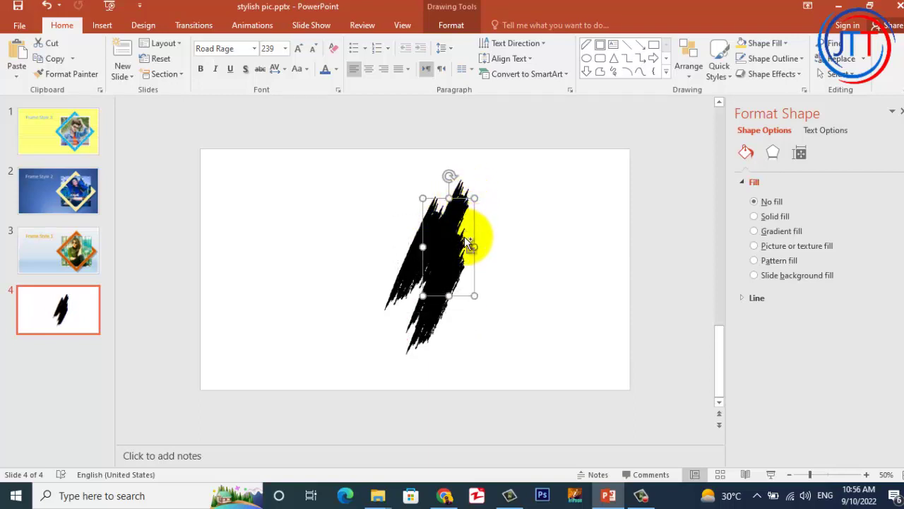
left_click_drag(469, 243, 496, 216, "ctrl")
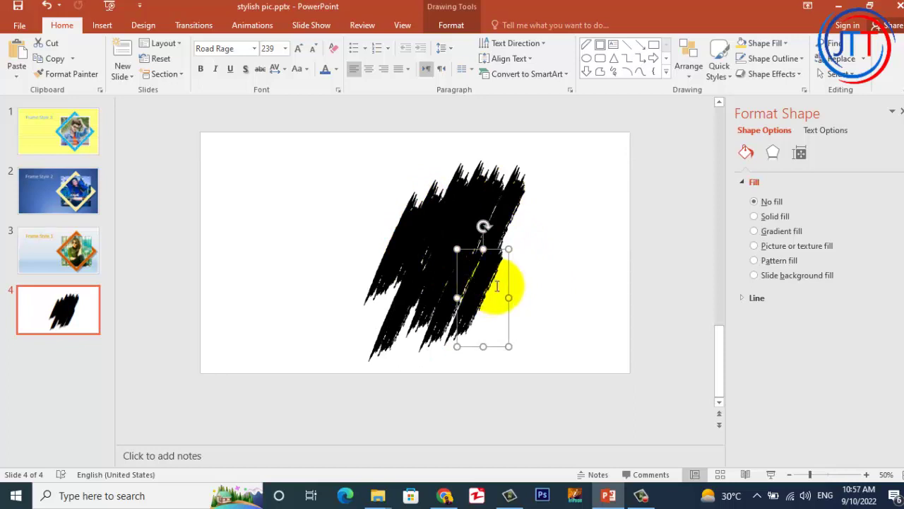
Step: Paste and position curved stroke copies into a hook at the upper right, then marquee-select all strokes
mouse_move(497, 285)
left_mouse_down("ctrl")
mouse_move(490, 212)
mouse_move(558, 242)
left_mouse_up("ctrl")
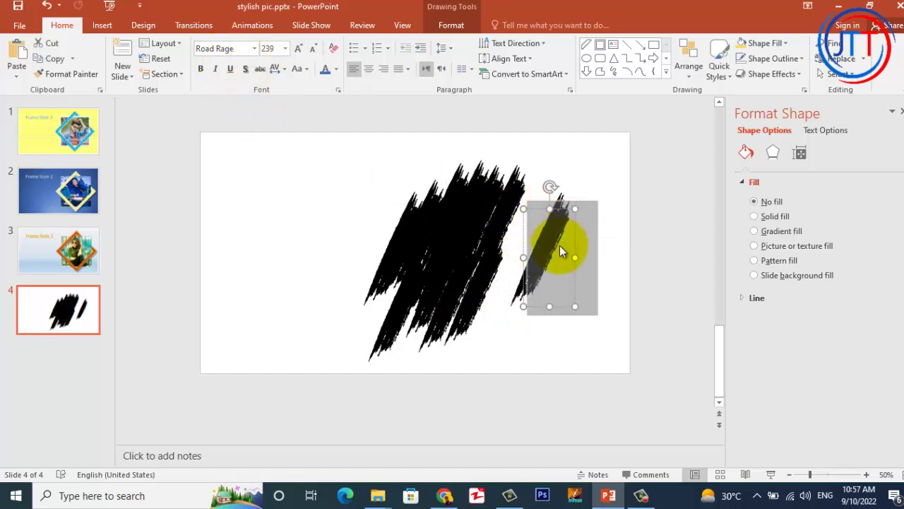
mouse_move(560, 247)
left_mouse_down()
mouse_move(570, 233)
mouse_move(538, 206)
mouse_move(536, 219)
mouse_move(522, 199)
mouse_move(511, 234)
mouse_move(534, 234)
left_mouse_up()
key("ctrl+v")
left_click(535, 234)
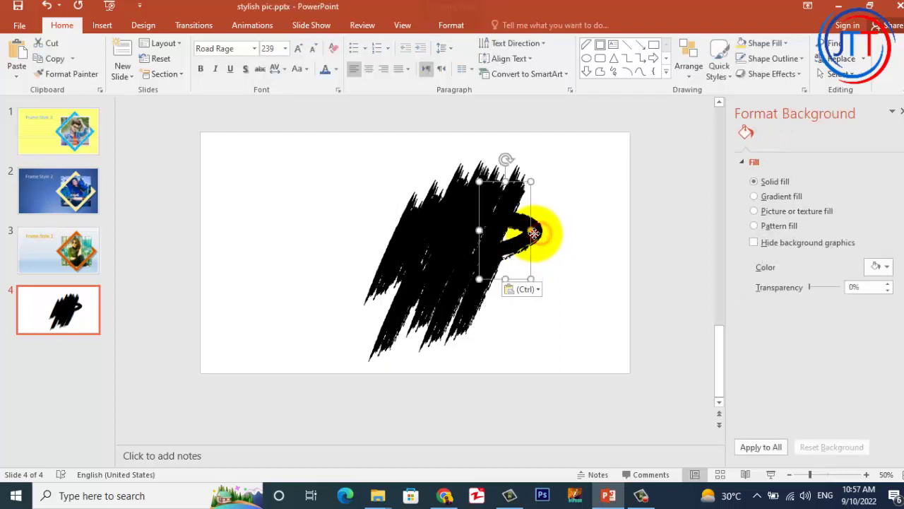
key("ctrl+v")
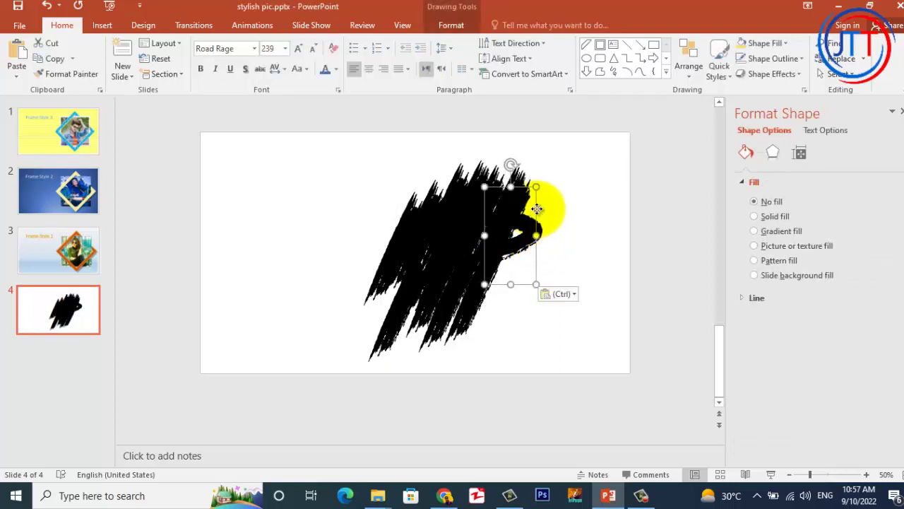
mouse_move(534, 204)
left_mouse_down()
mouse_move(531, 258)
mouse_move(553, 207)
left_mouse_up()
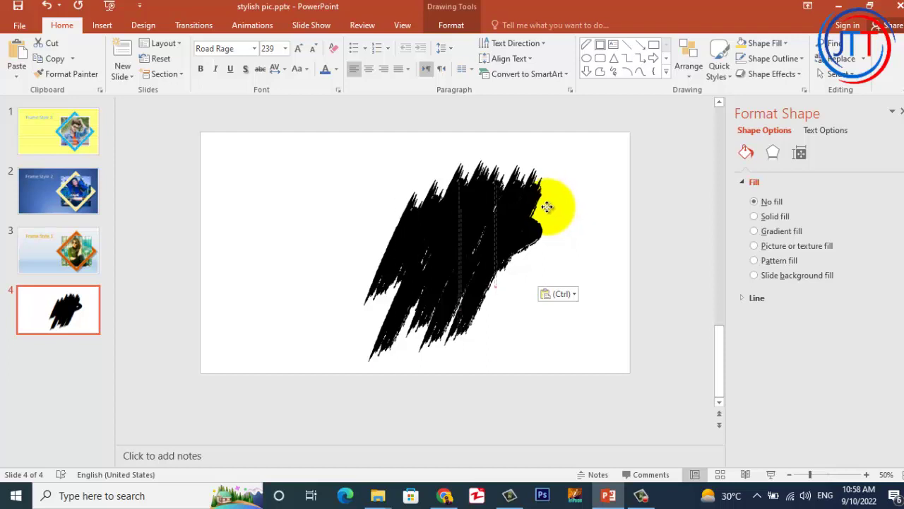
left_click_drag(553, 207, 526, 261)
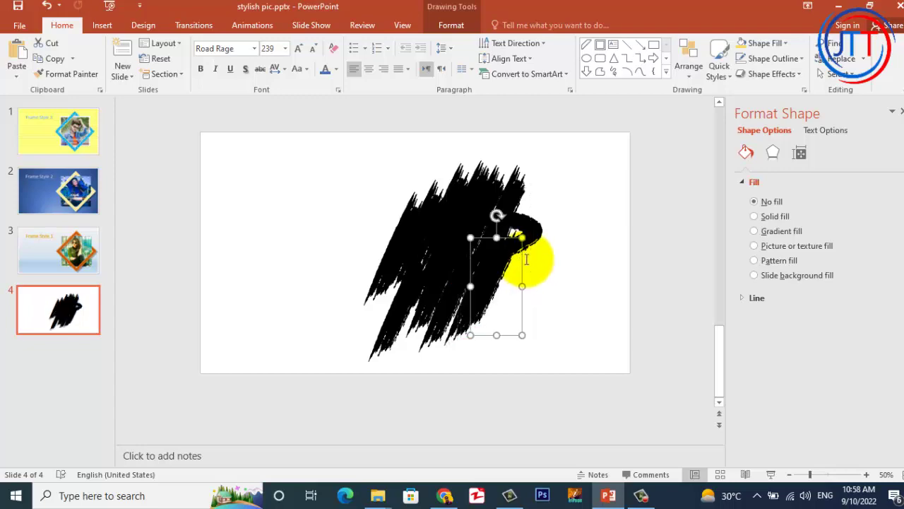
left_click_drag(297, 150, 569, 335)
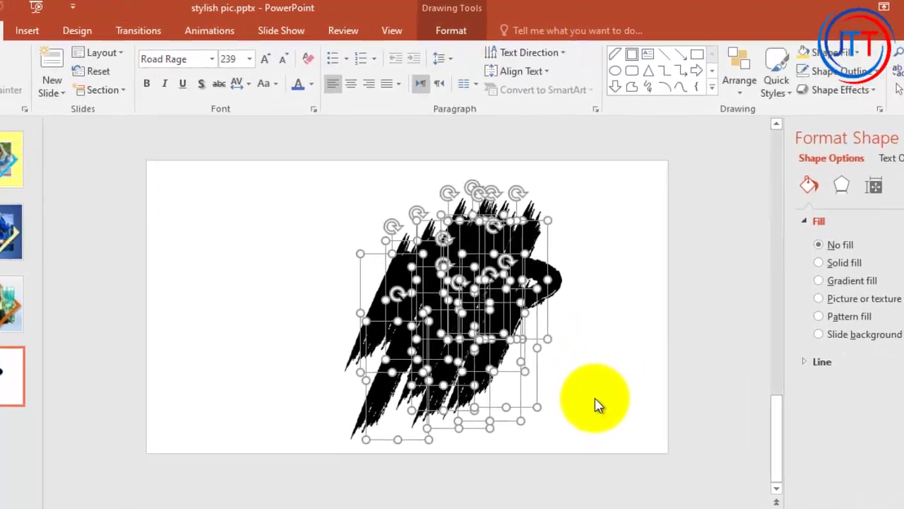
Step: Union the selected strokes via Merge Shapes into one 6.28" by 5.56" black shape and nudge it
left_click(453, 31)
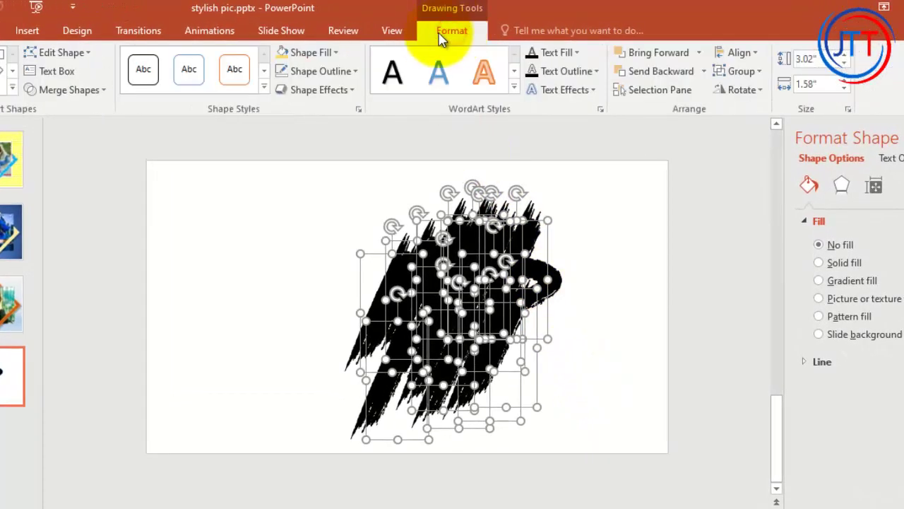
left_click(99, 93)
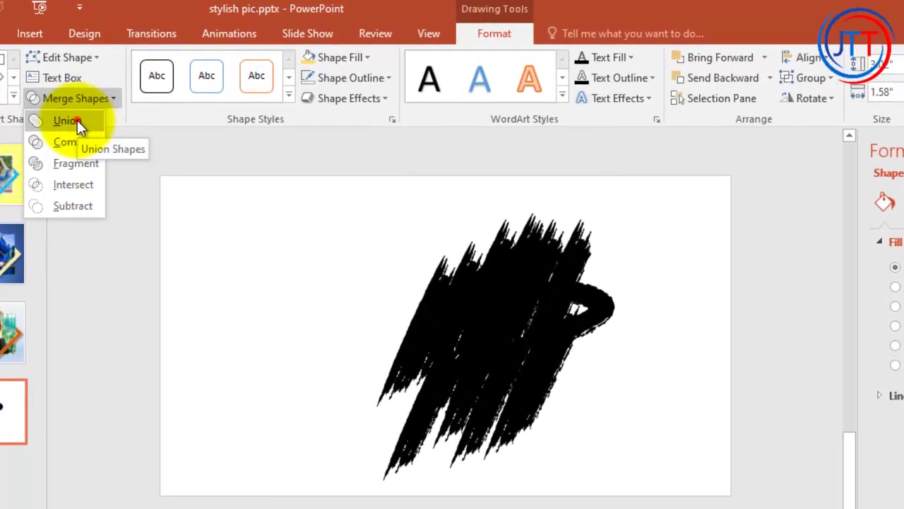
left_click(74, 122)
left_click(506, 305)
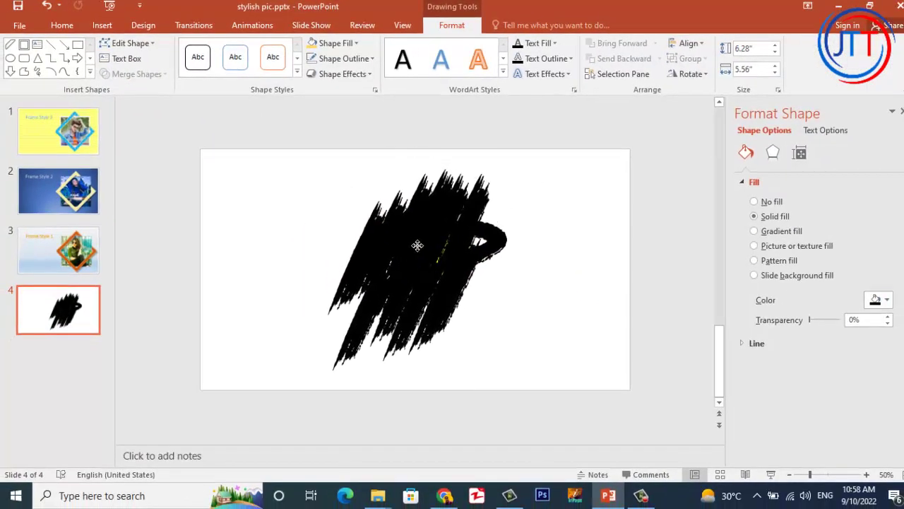
left_click_drag(417, 245, 414, 243)
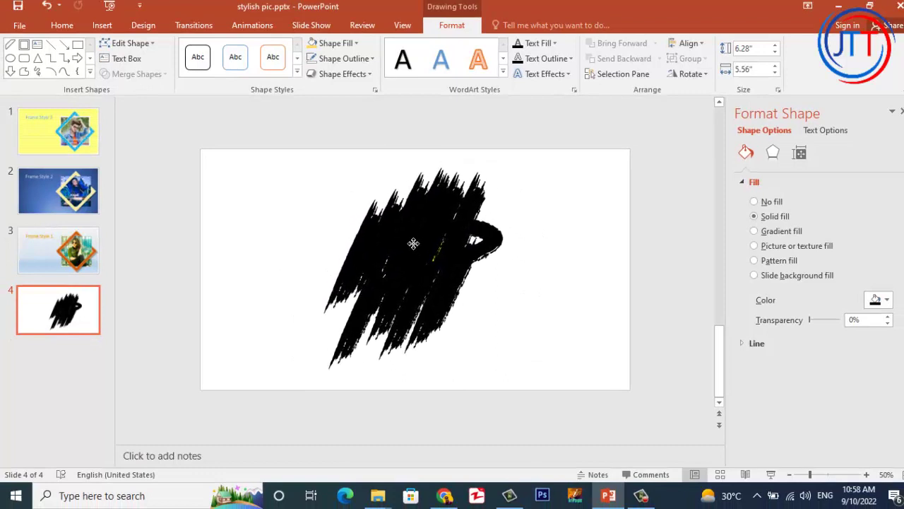
left_click(414, 244)
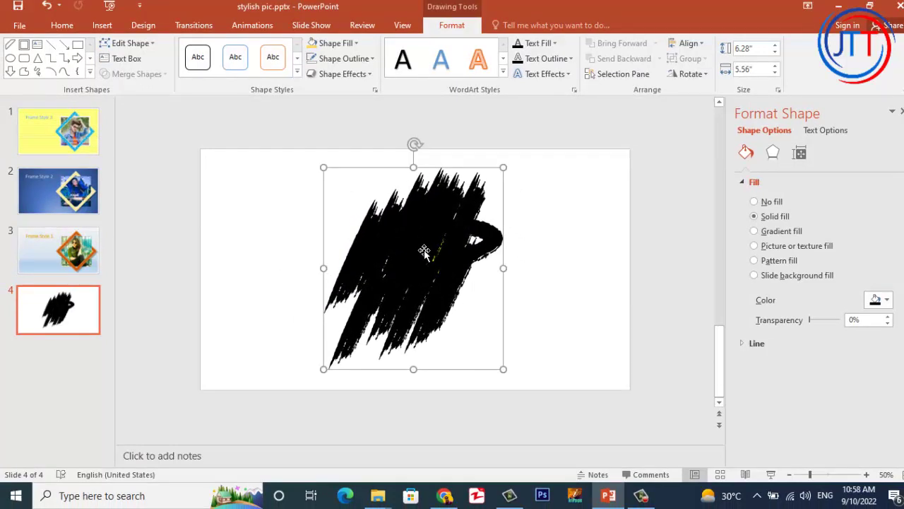
left_click(354, 42)
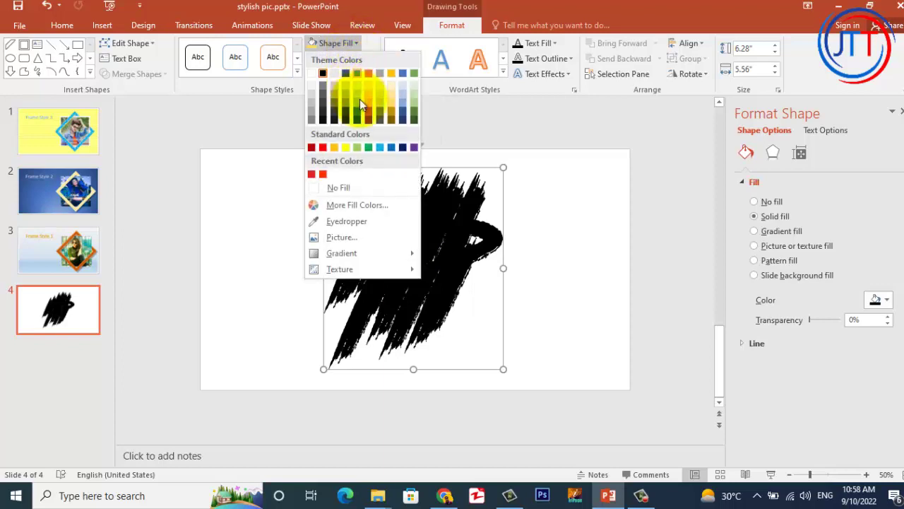
left_click(342, 242)
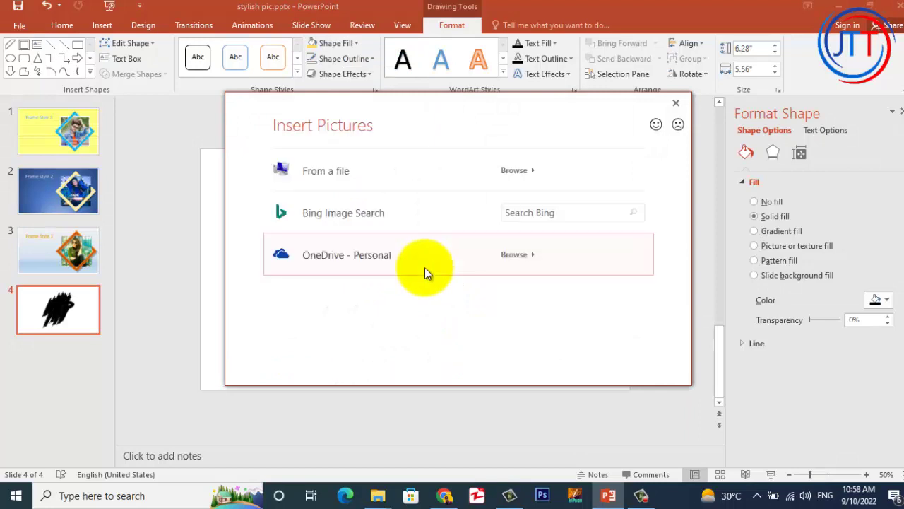
left_click(320, 172)
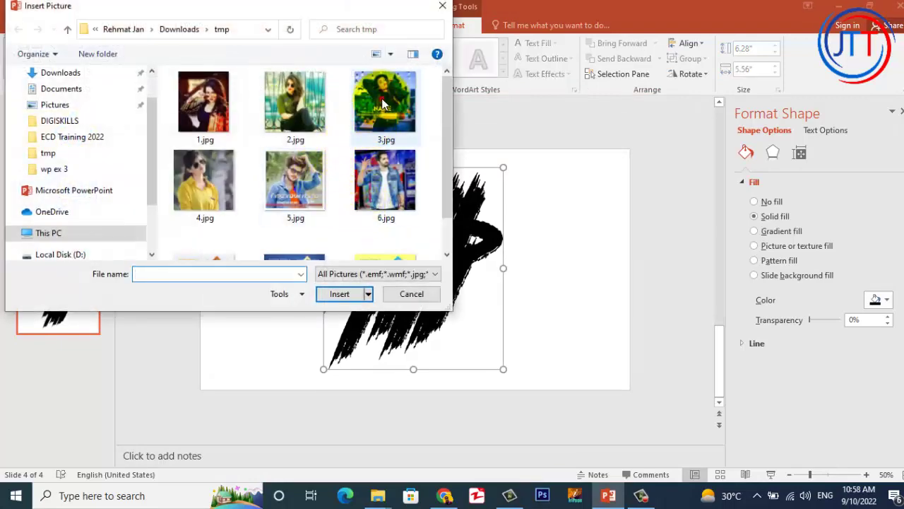
left_click(382, 104)
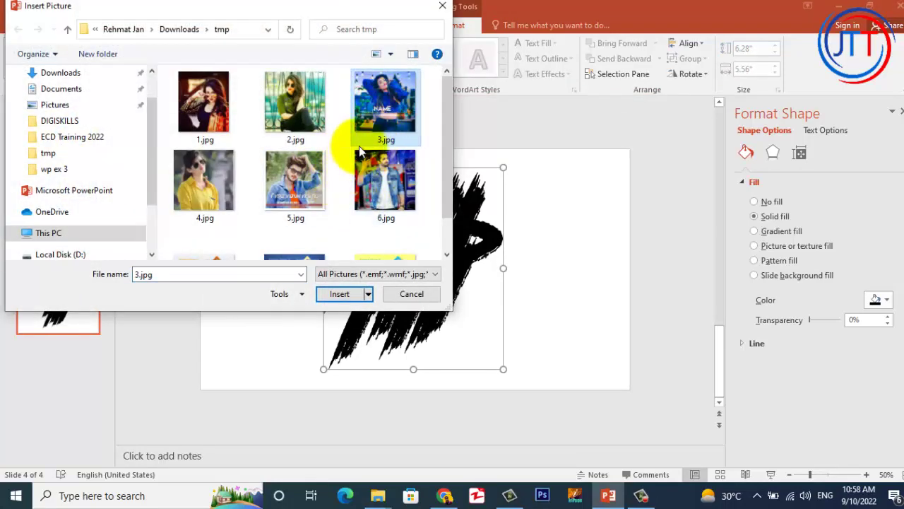
left_click(345, 296)
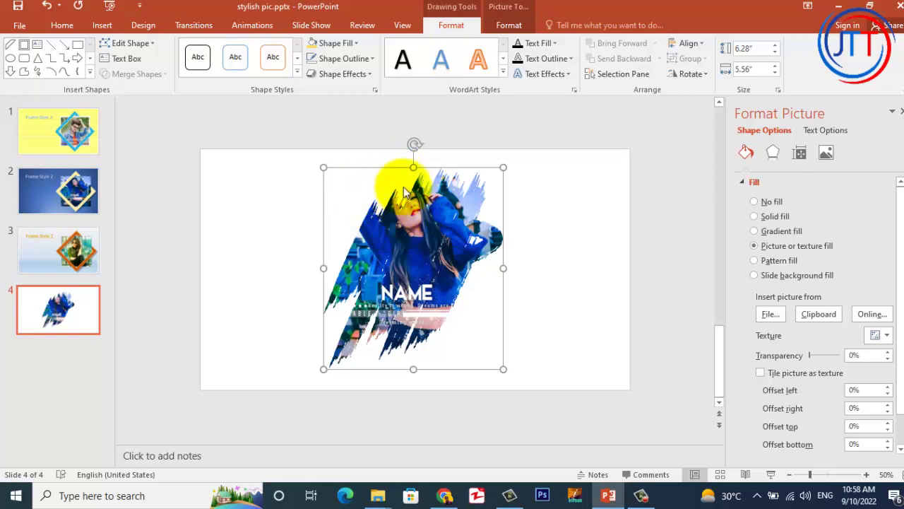
key("ctrl+z")
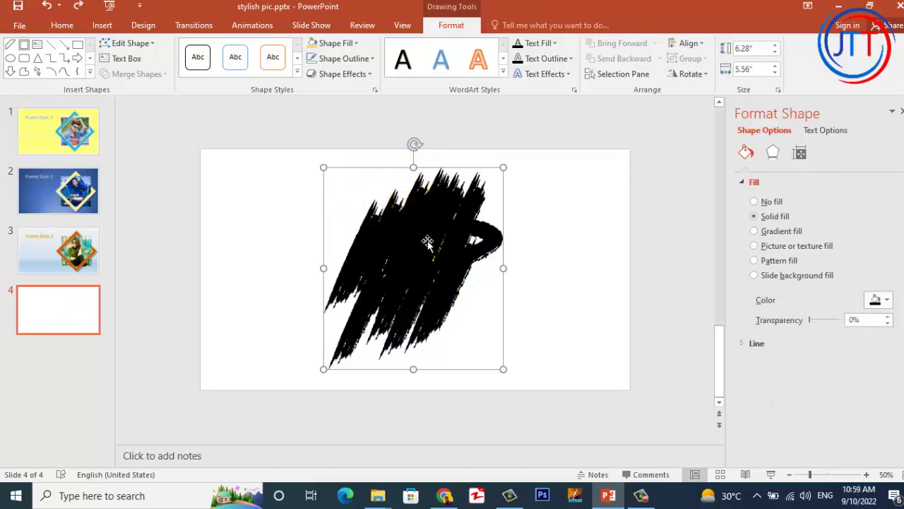
Step: Insert a new text box near the slide's top-left
left_click(511, 260)
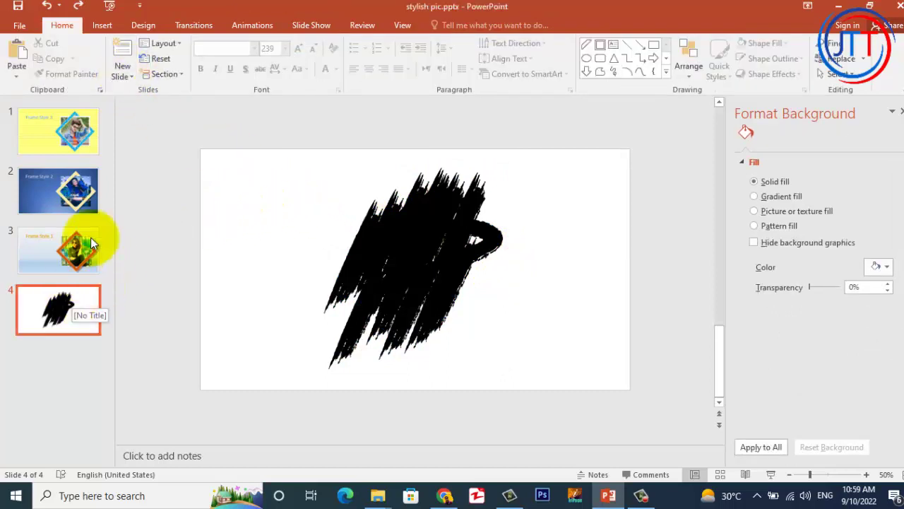
left_click(109, 26)
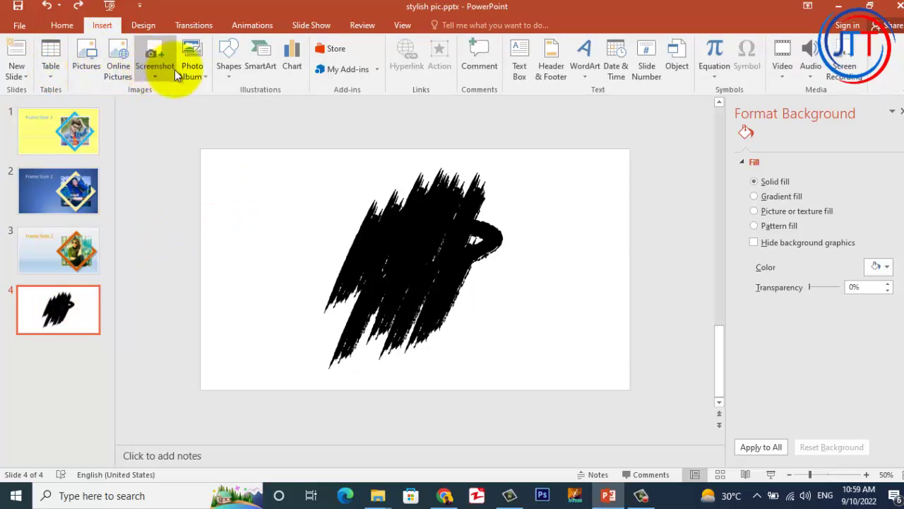
left_click(227, 72)
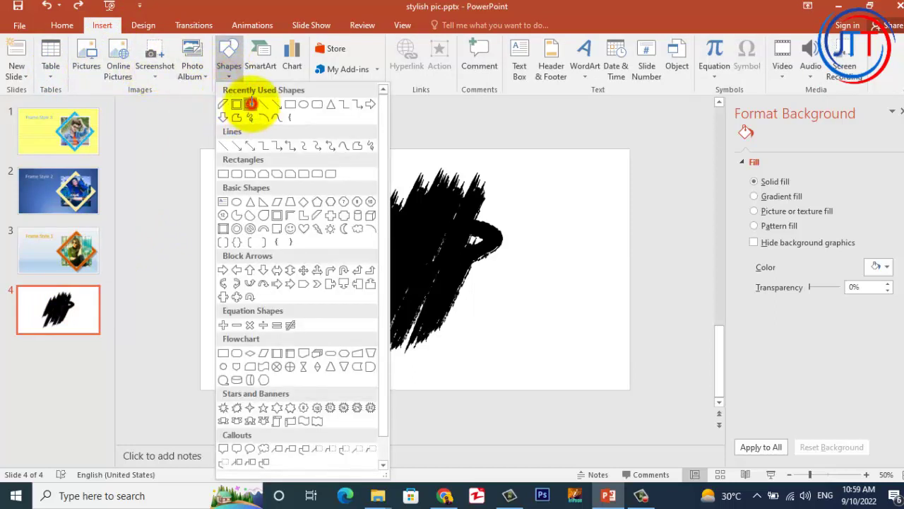
left_click(250, 106)
left_click(284, 206)
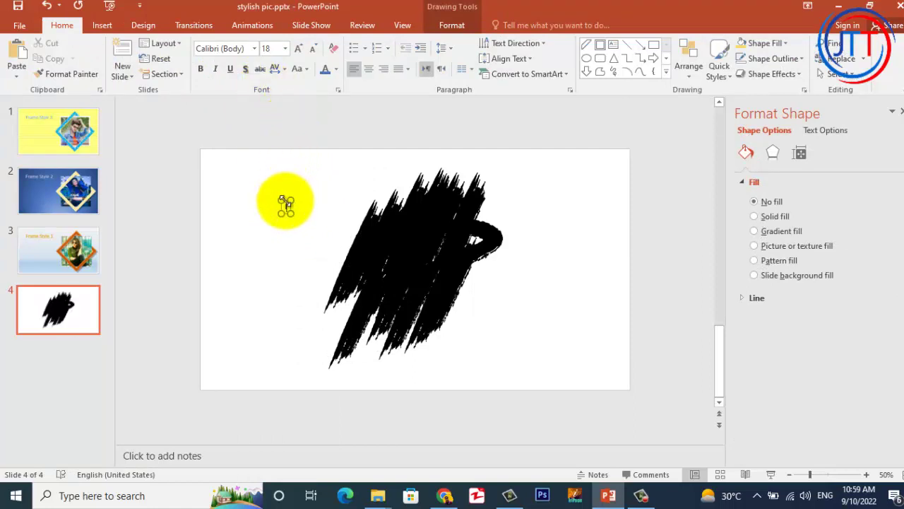
Step: Type 'A' in the text box and enlarge it to size 239 in Road Rage
left_click(301, 47)
left_click(302, 47)
left_click(301, 48)
left_click(301, 47)
left_click(301, 47)
left_click(301, 47)
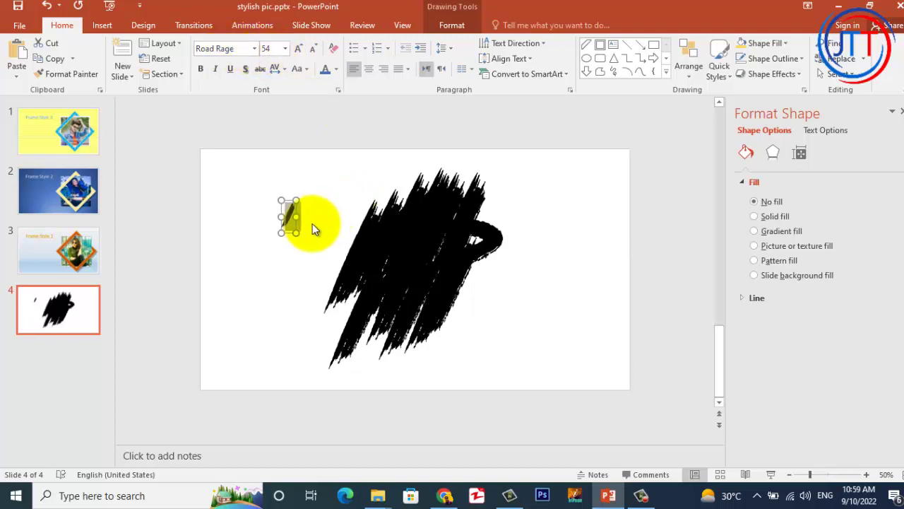
type("A")
left_click(298, 50)
left_click(298, 49)
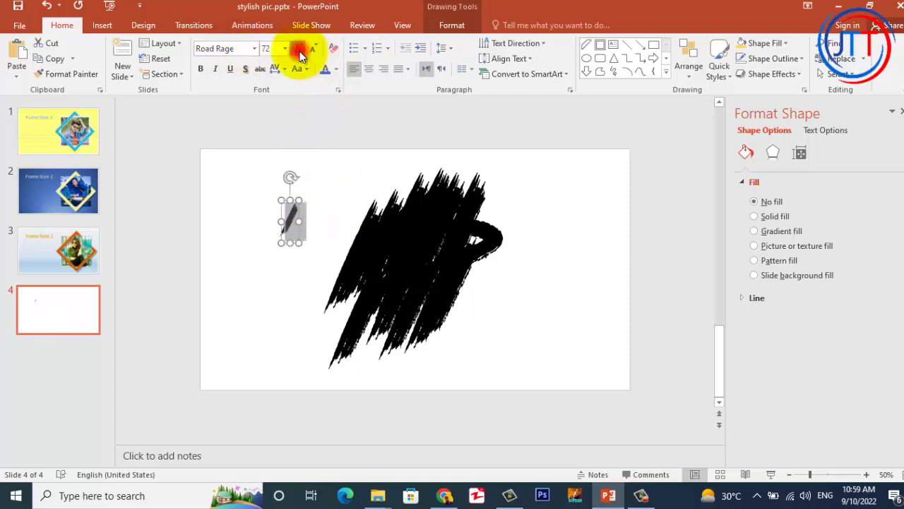
left_click(299, 50)
left_click(299, 49)
left_click(299, 50)
left_click(299, 50)
left_click(299, 49)
left_click(299, 50)
left_click(298, 49)
left_click(299, 49)
left_click(298, 49)
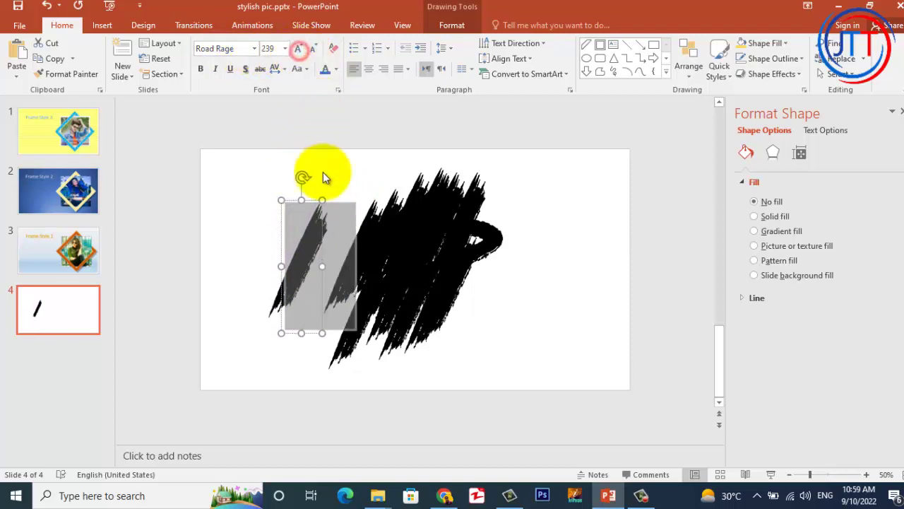
Step: Move the brush letter onto the top of the black brush shape
left_click(264, 218)
left_click(318, 233)
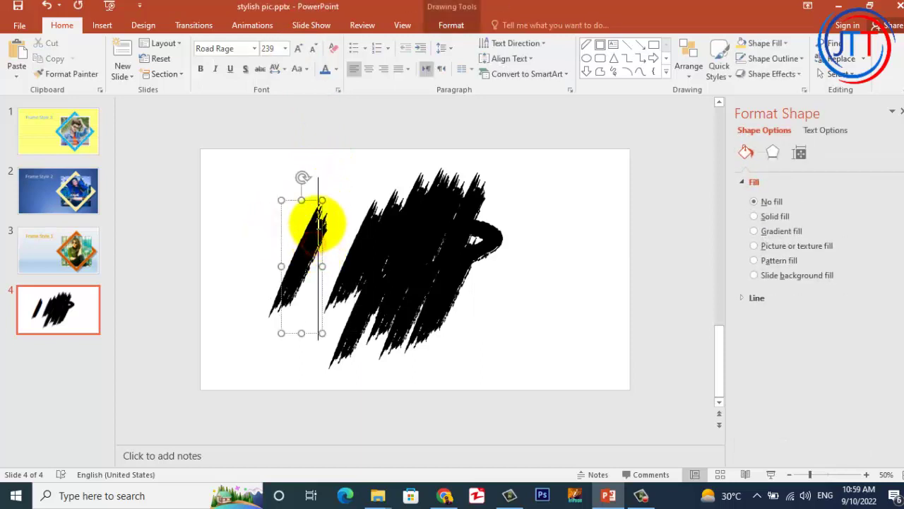
left_click_drag(321, 225, 421, 167)
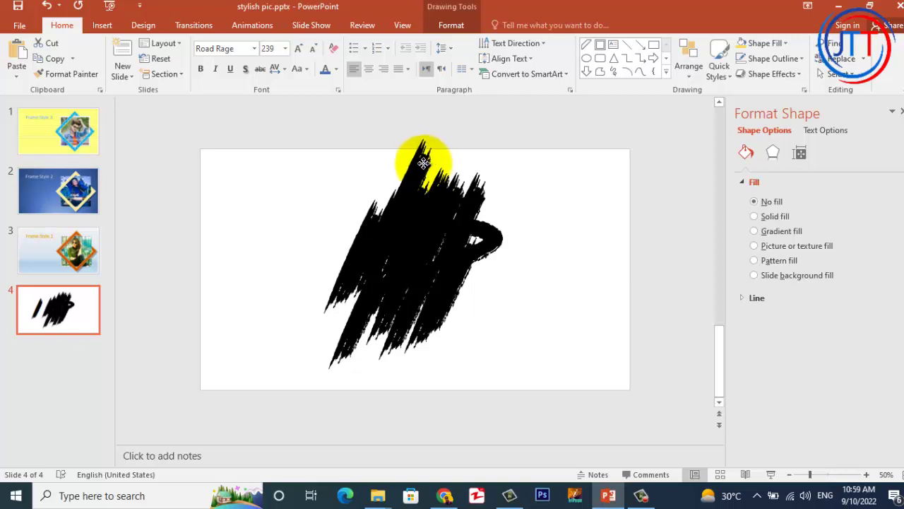
mouse_move(421, 167)
left_mouse_down()
mouse_move(422, 182)
mouse_move(448, 161)
left_mouse_up()
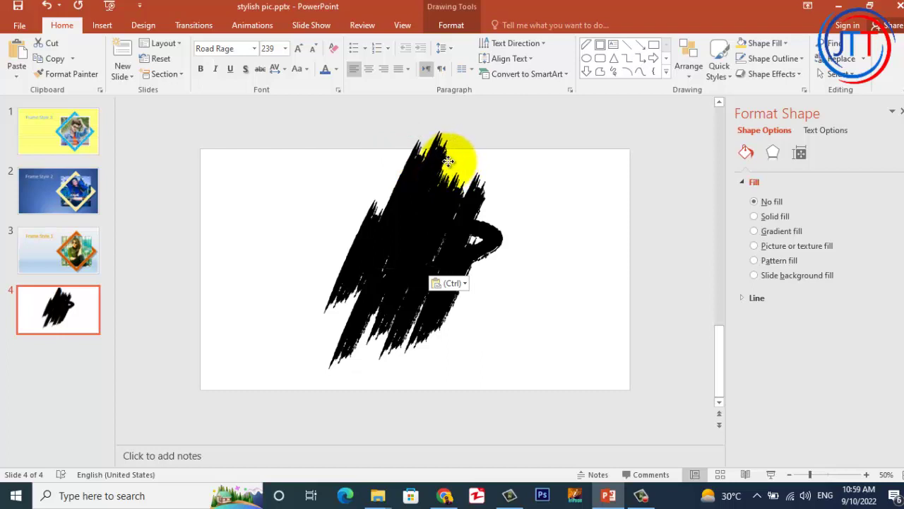
Step: Select all, shift both shapes down, and Union them into one 7.44" by 5.56" shape
left_click_drag(283, 182, 521, 317)
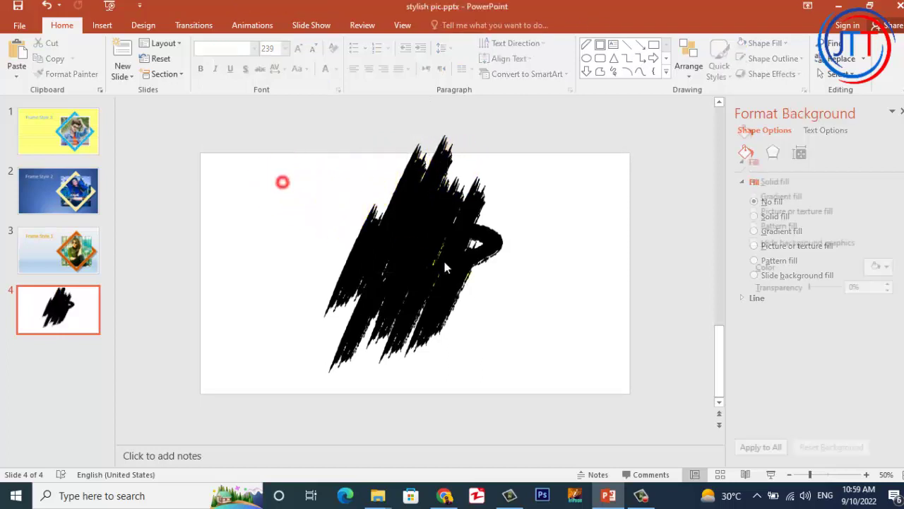
key("ctrl+a")
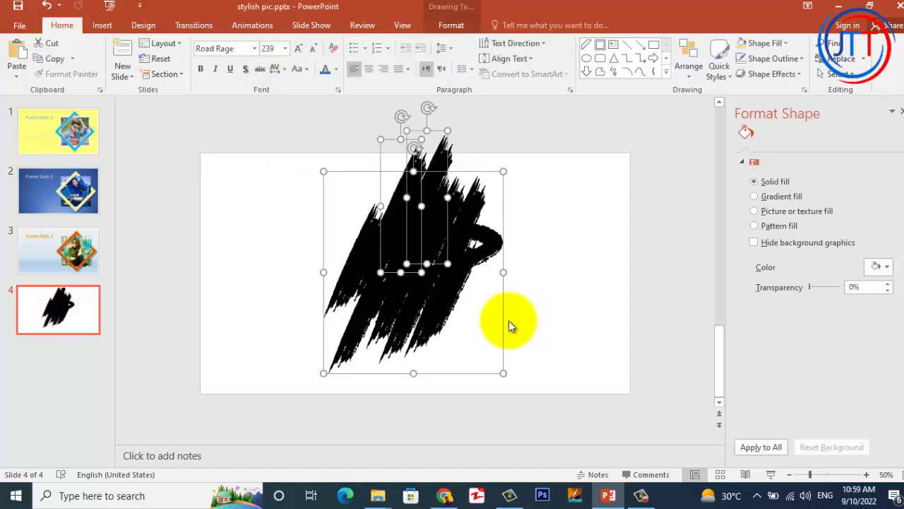
left_click_drag(437, 372, 442, 385)
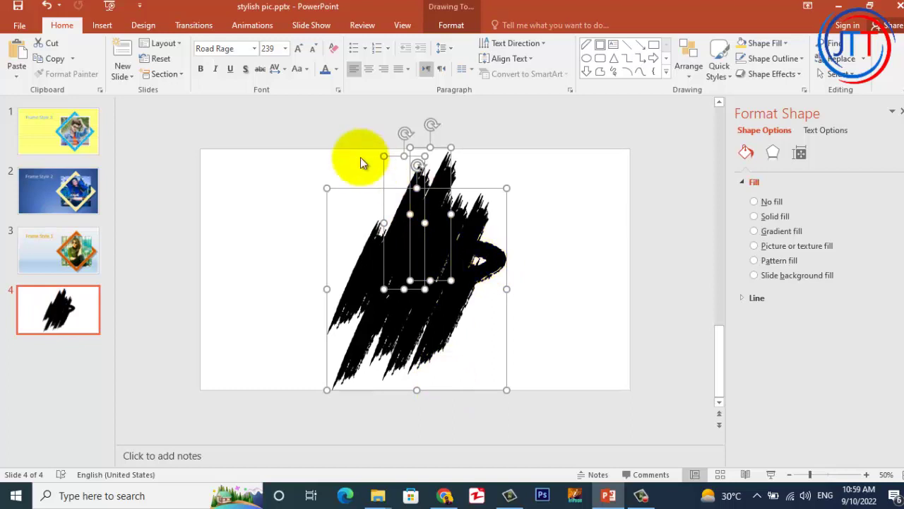
left_click(449, 25)
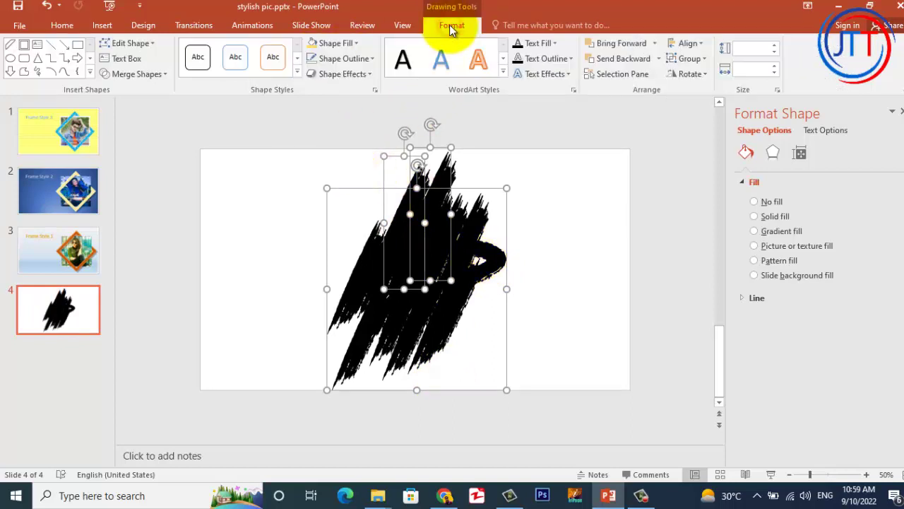
left_click(143, 74)
left_click(135, 91)
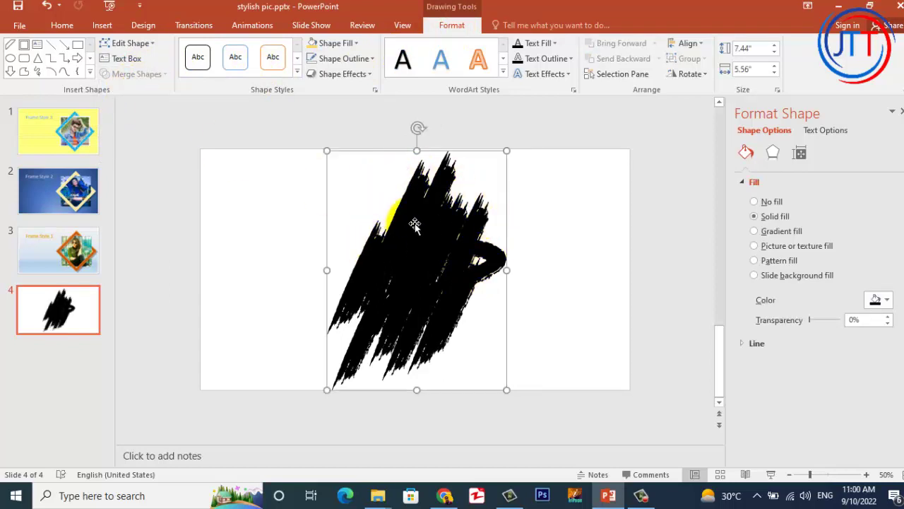
left_click(357, 40)
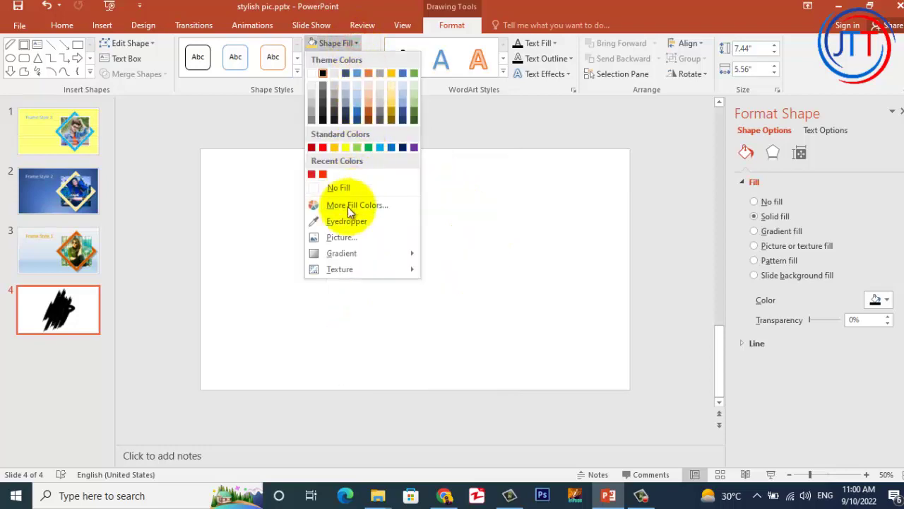
left_click(337, 237)
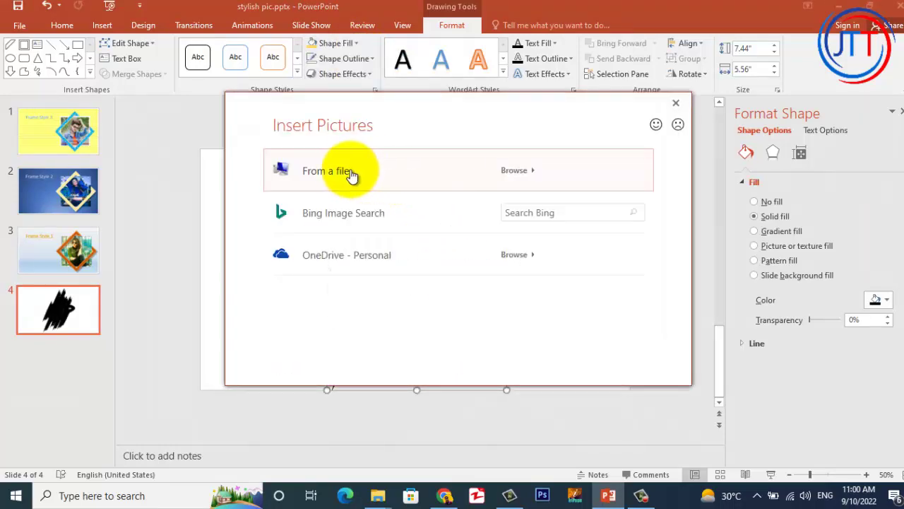
left_click(347, 170)
left_click(384, 113)
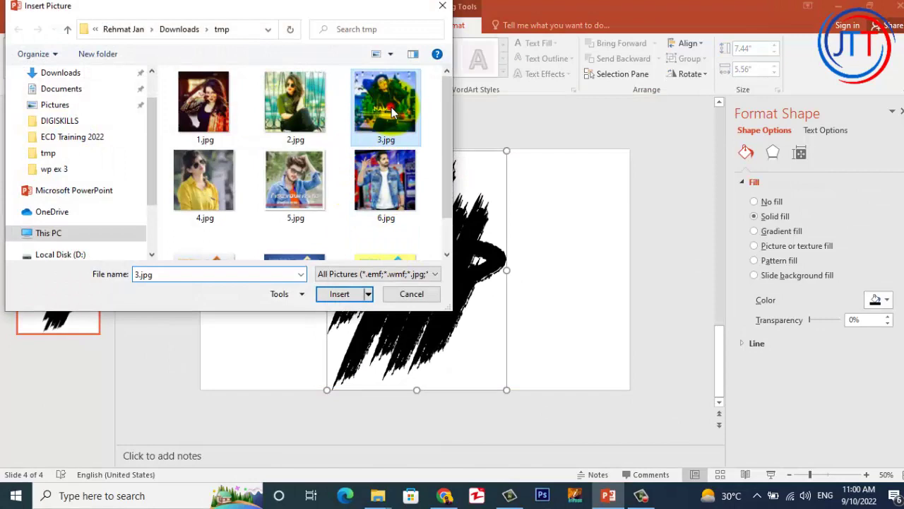
left_click(343, 292)
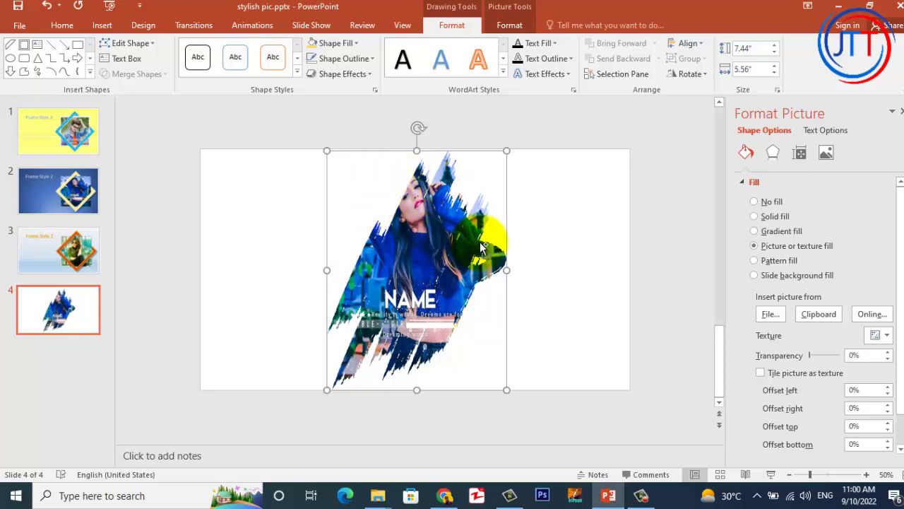
key("ctrl+z")
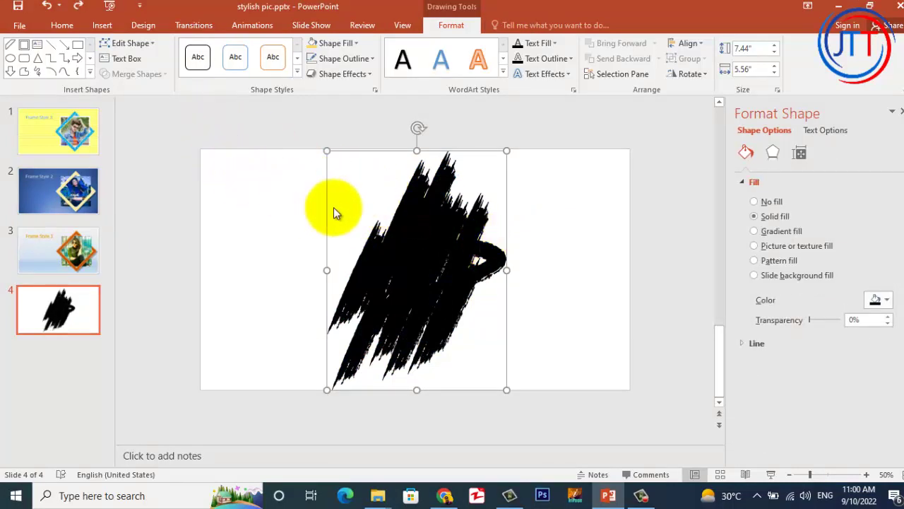
Step: Paste another Road Rage brush stroke and place it and a duplicate along the top of the shape
key("ctrl+v")
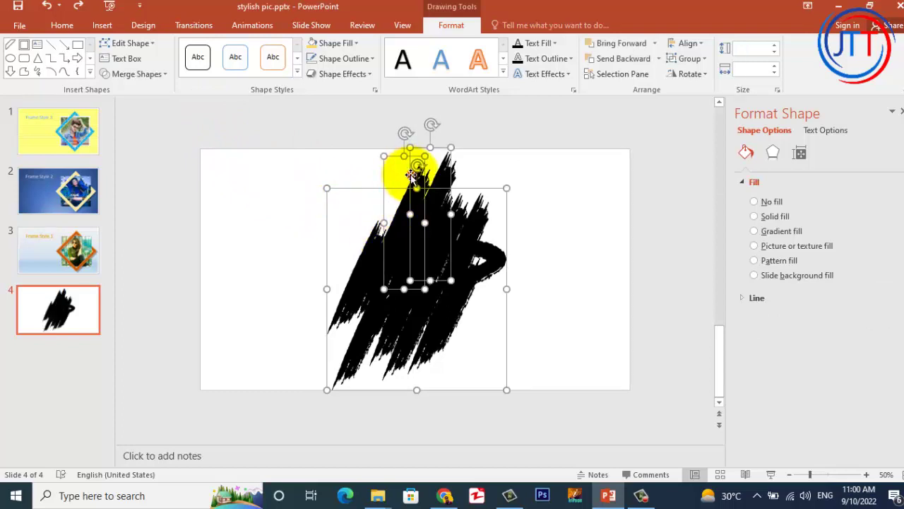
left_click(519, 203)
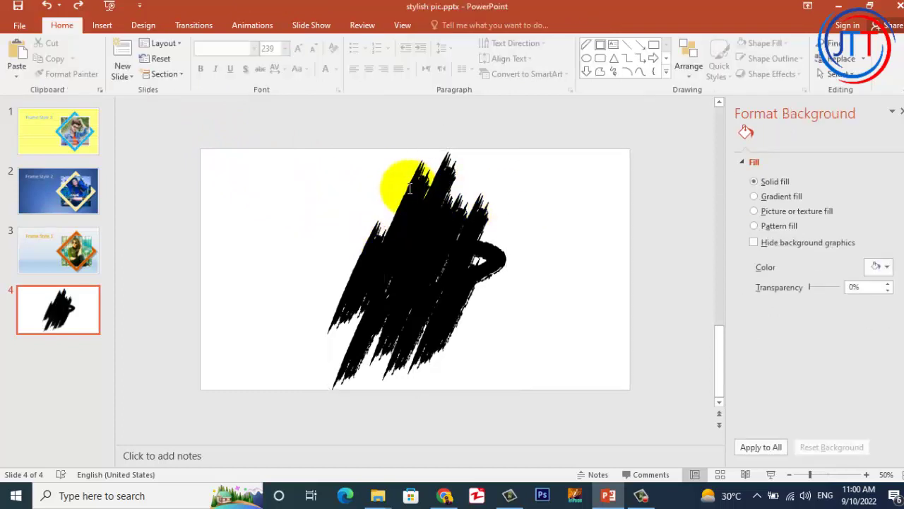
left_click(410, 186)
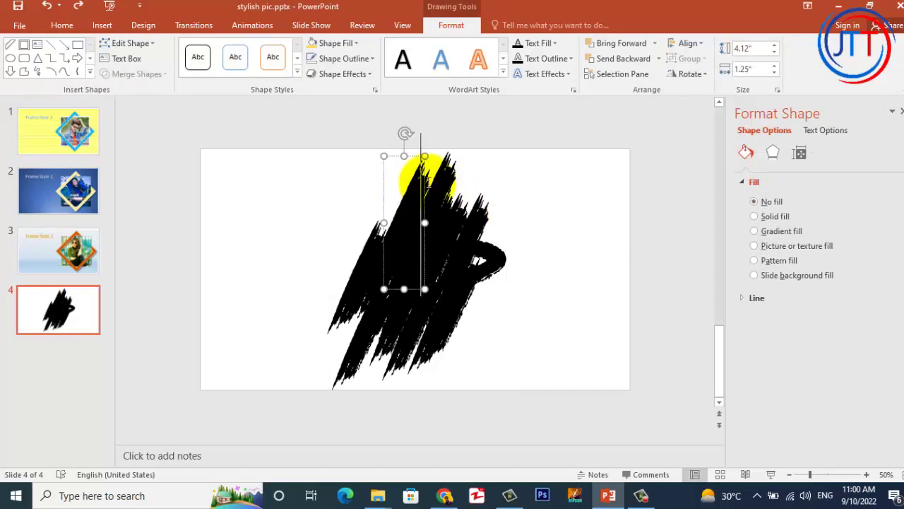
mouse_move(424, 189)
left_mouse_down()
mouse_move(427, 181)
mouse_move(421, 198)
mouse_move(401, 186)
left_mouse_up()
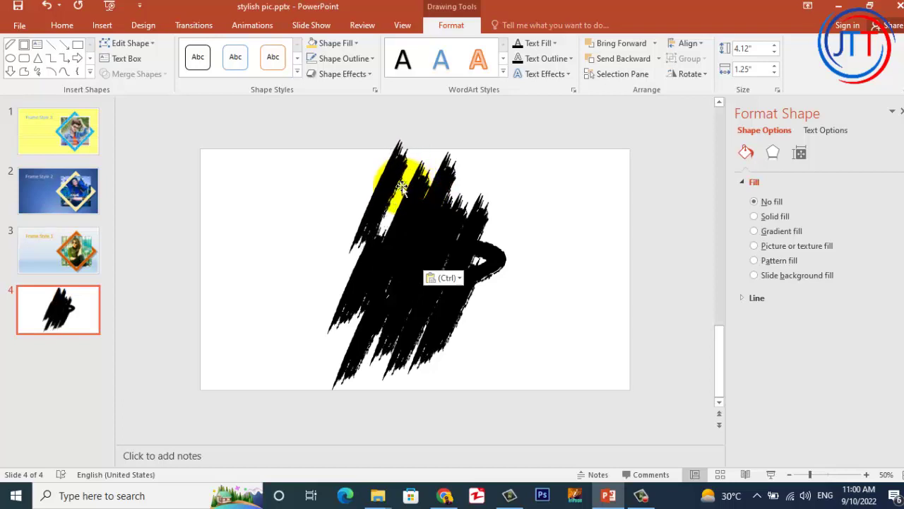
left_click_drag(401, 186, 421, 178)
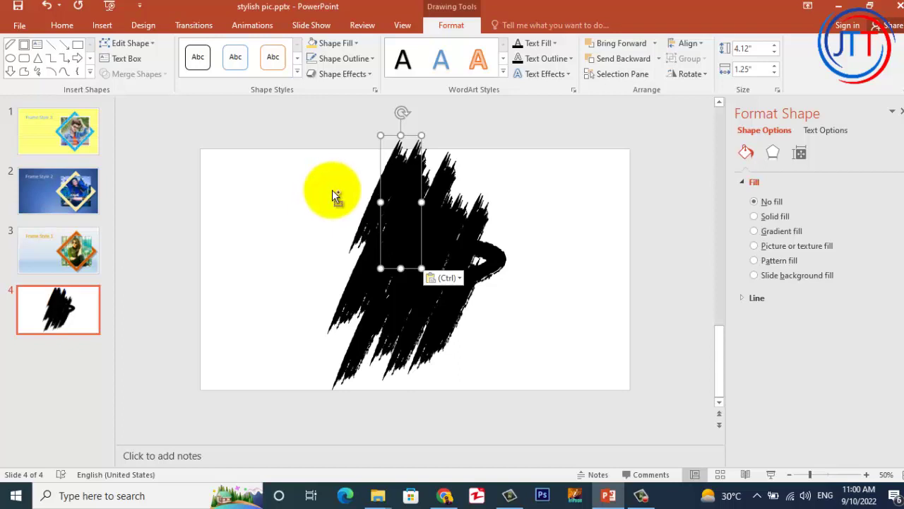
Step: Select all brush shapes, nudge them down-right, and Union them into one 7.82" by 5.56" shape
key("ctrl+a")
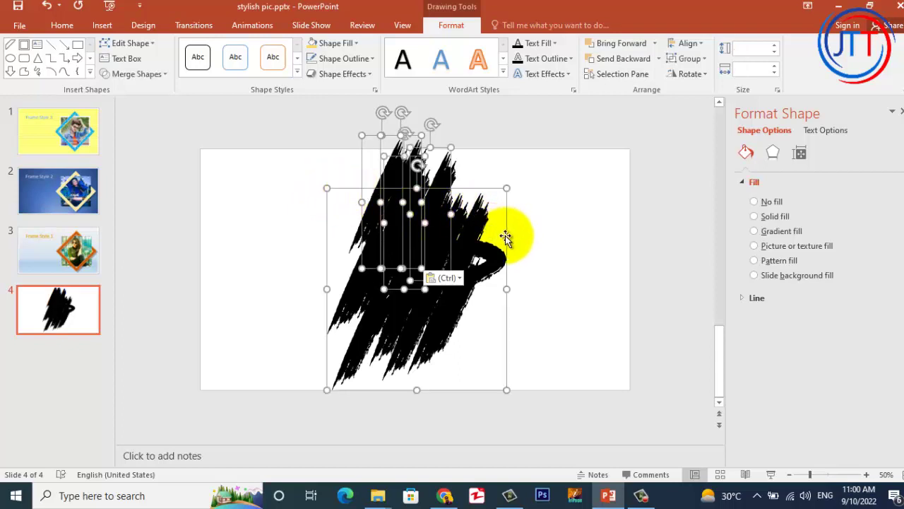
left_click_drag(505, 236, 516, 251)
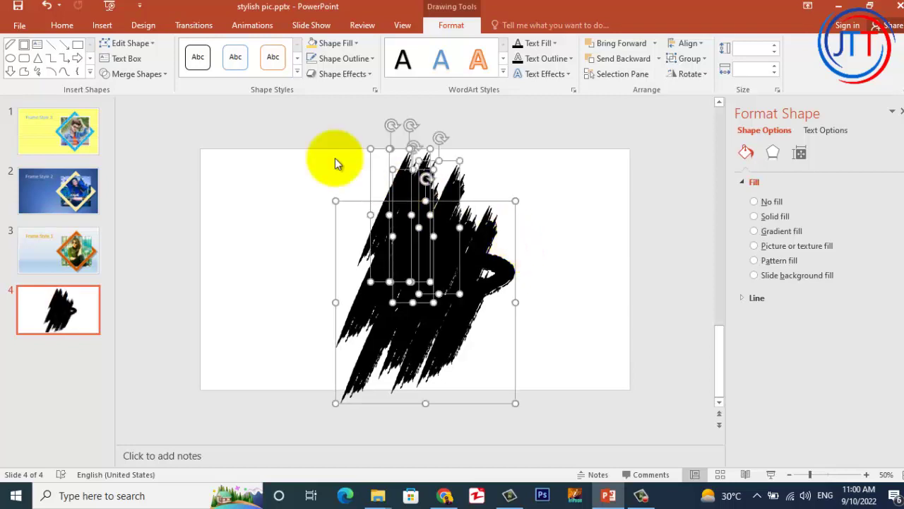
left_click(161, 74)
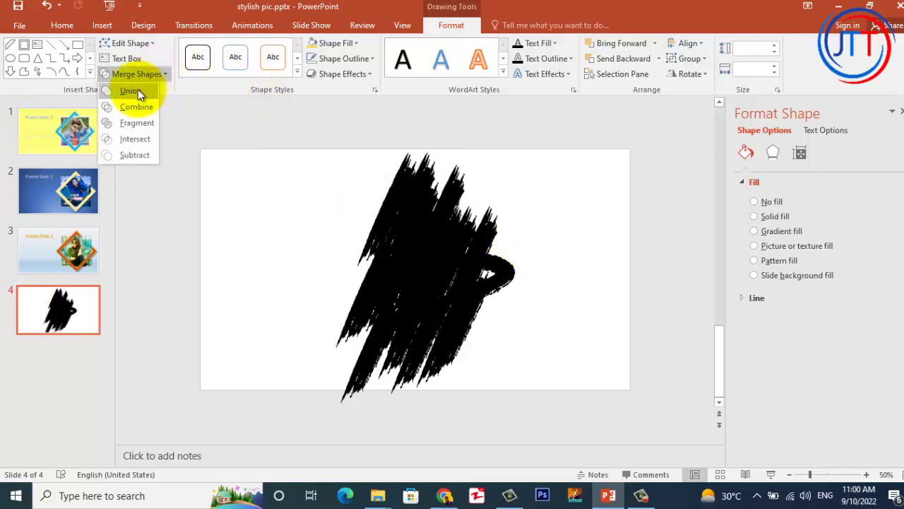
left_click(138, 90)
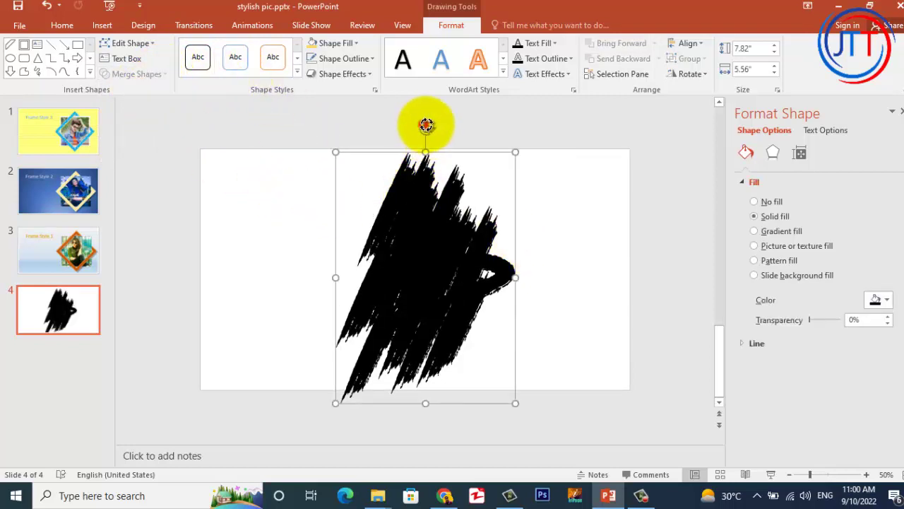
Step: Rotate the merged brush shape to a slant, fill it with picture 3.jpg, and shift it right
mouse_move(426, 125)
left_mouse_down()
mouse_move(360, 121)
mouse_move(456, 134)
left_mouse_up()
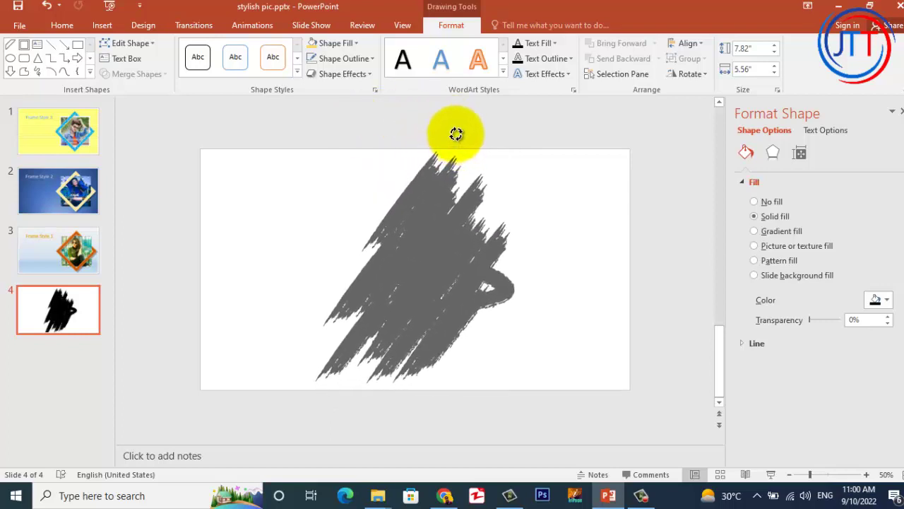
left_click_drag(456, 134, 458, 133)
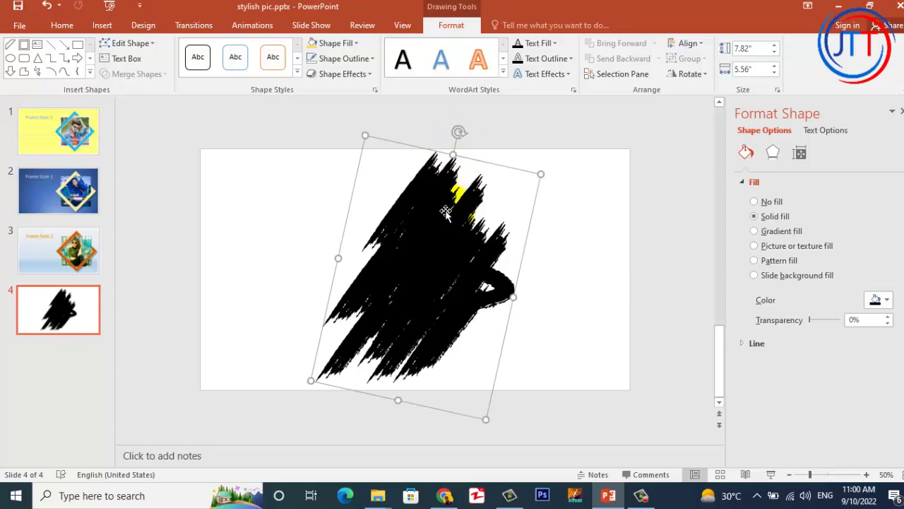
left_click(355, 45)
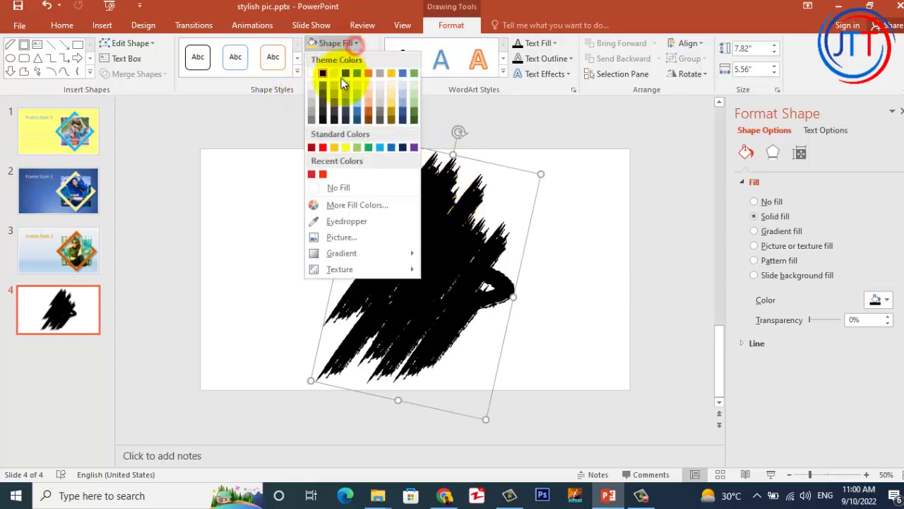
left_click(335, 233)
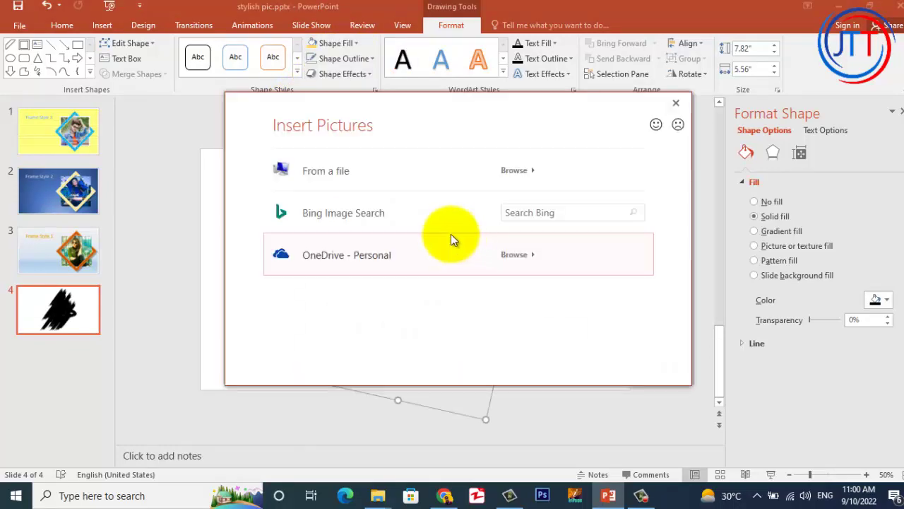
left_click(358, 176)
left_click(374, 104)
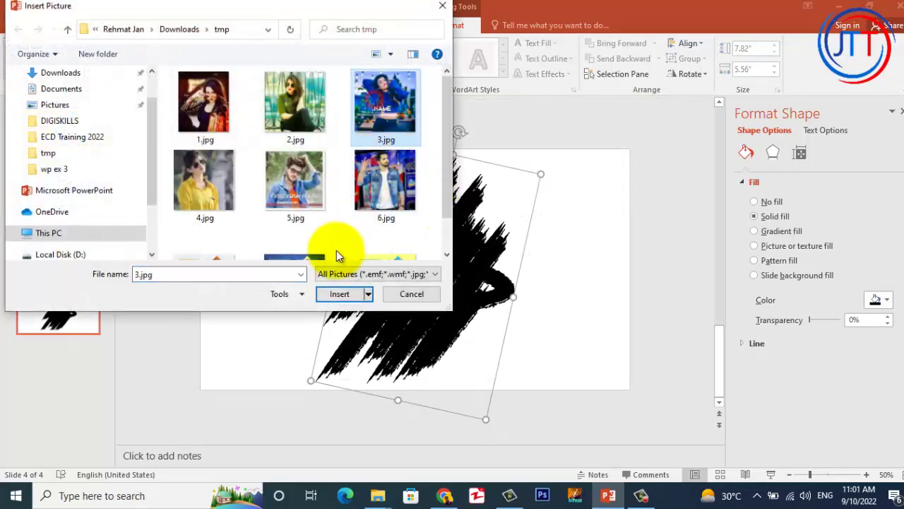
left_click(339, 295)
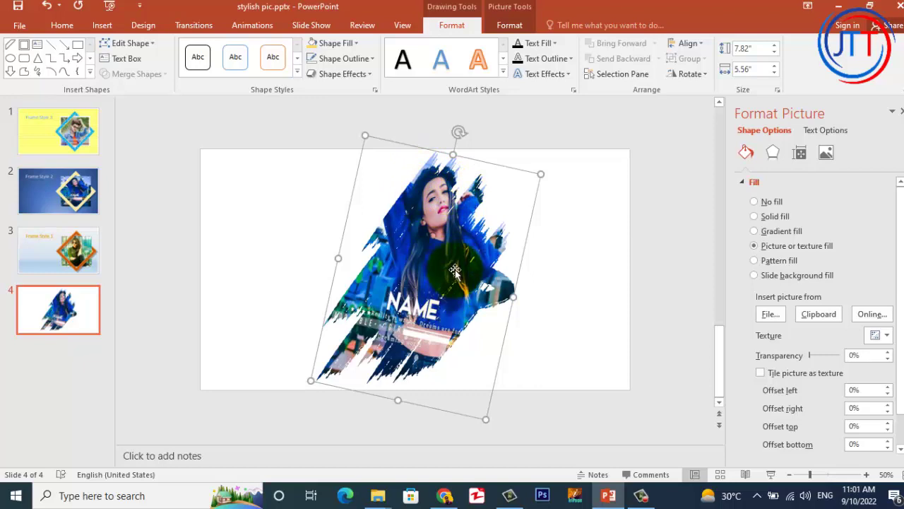
left_click_drag(460, 128, 452, 149)
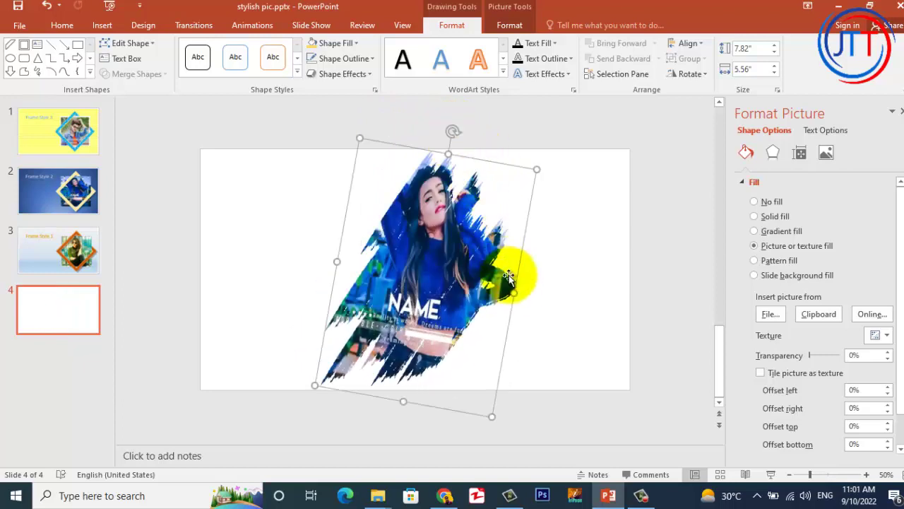
left_click_drag(509, 288, 548, 293)
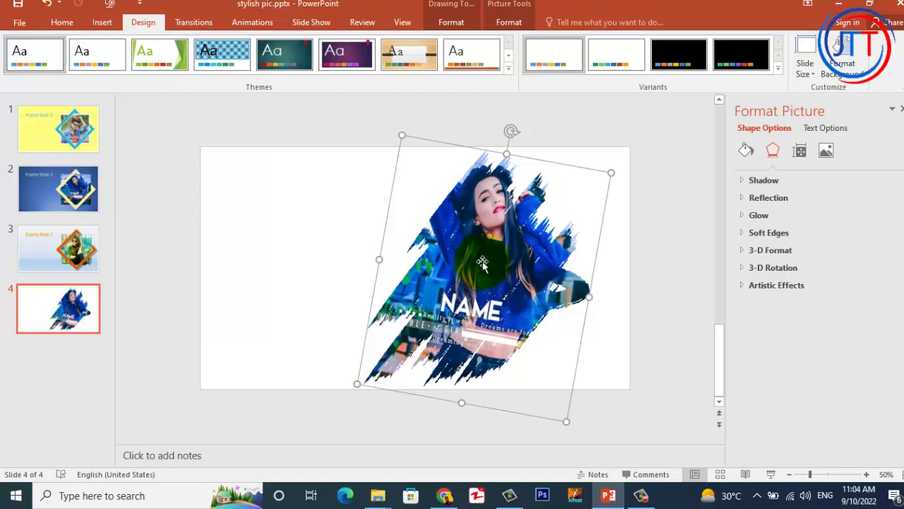
Step: Save the photo-filled shape as a PNG picture named Picture2.png in tmp 2
right_click(486, 266)
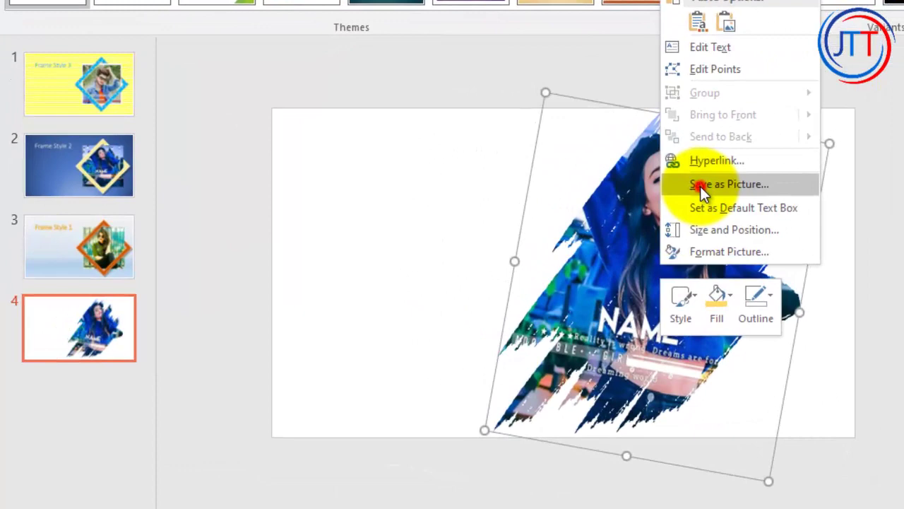
left_click(702, 189)
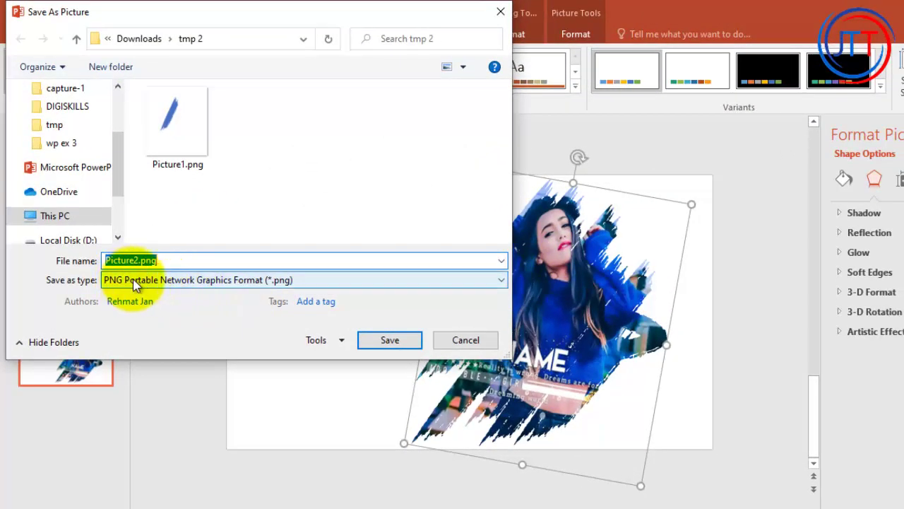
left_click(134, 281)
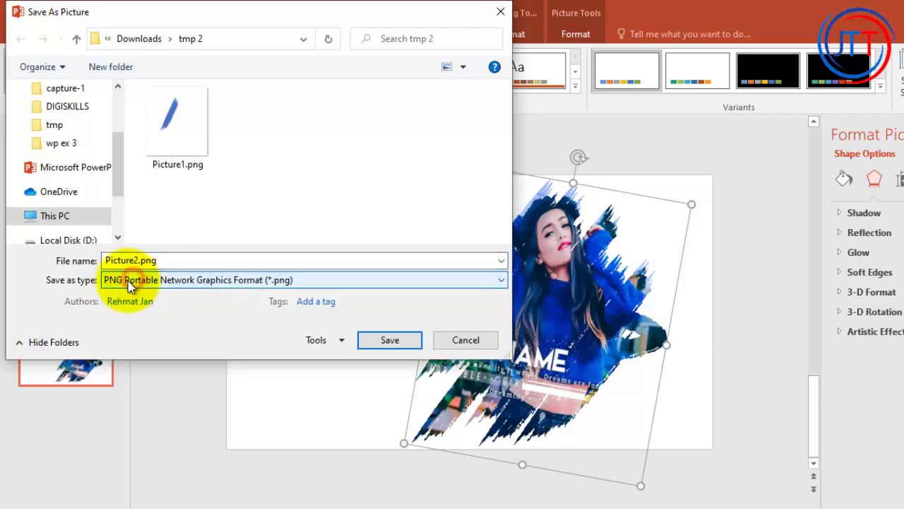
left_click(171, 261)
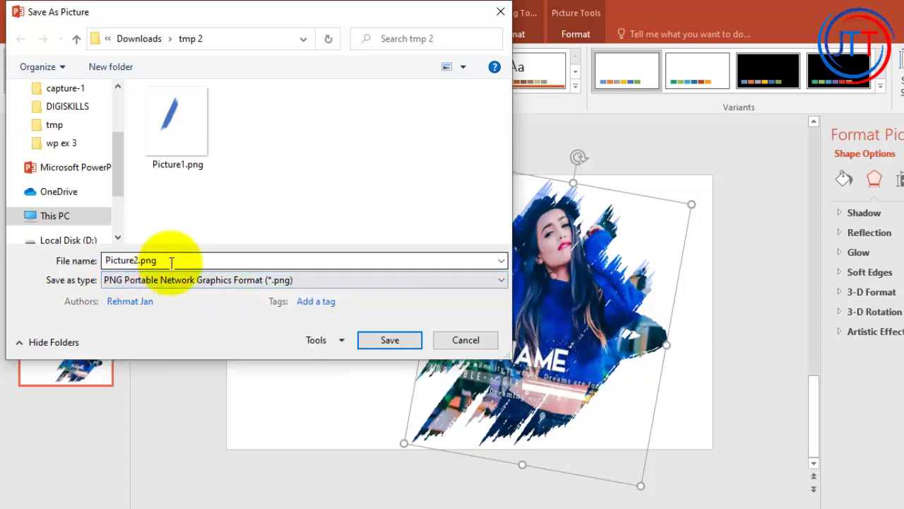
left_click(389, 340)
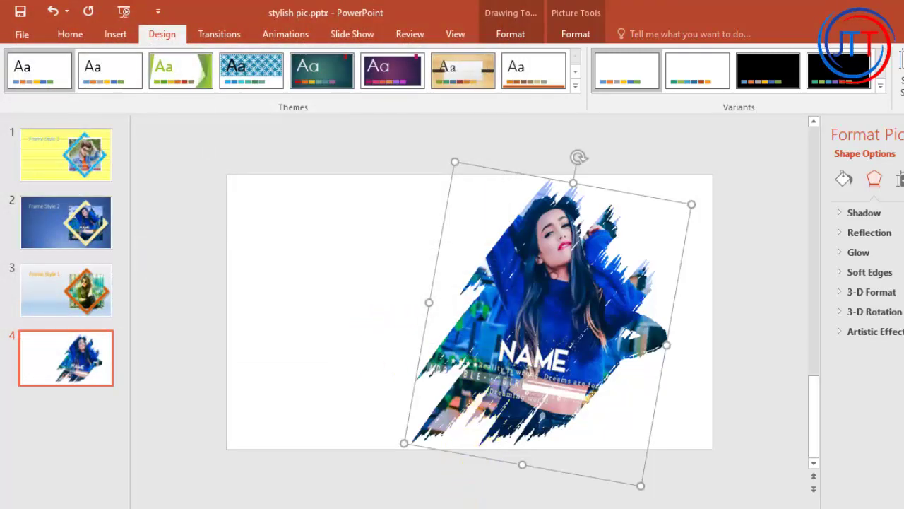
Step: In File Explorer, go from Downloads into tmp 2 and select Picture2.png
mouse_move(430, 503)
left_click(390, 495)
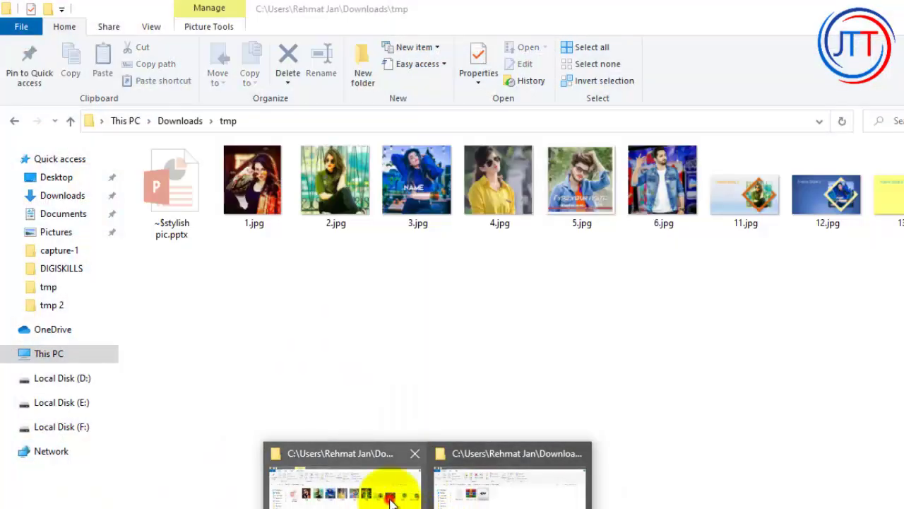
left_click(181, 122)
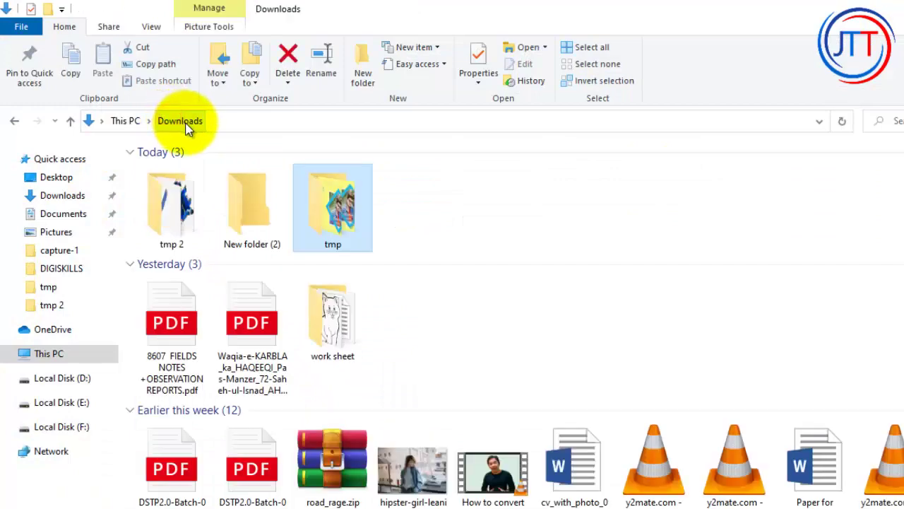
double_click(164, 211)
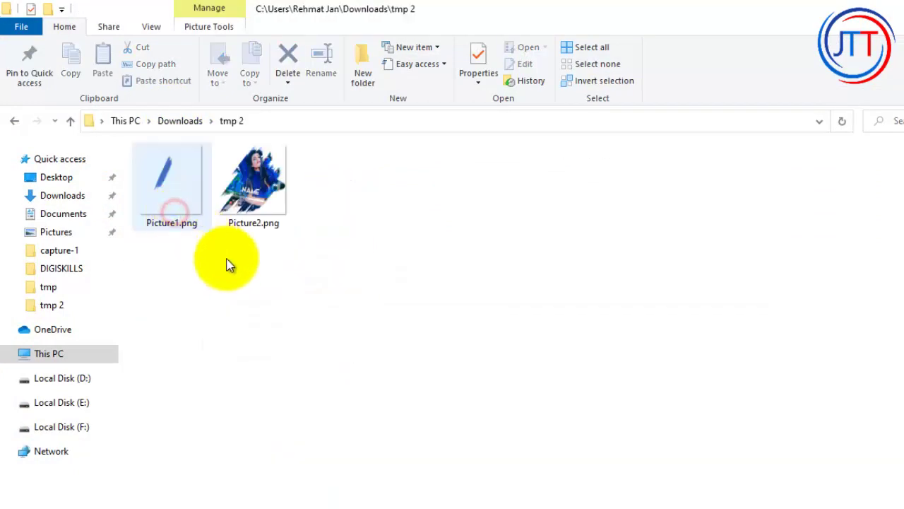
left_click(253, 189)
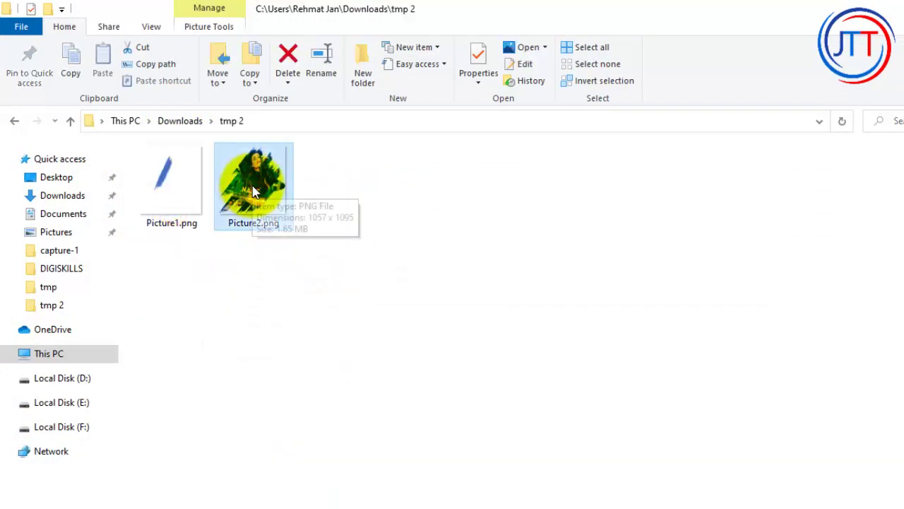